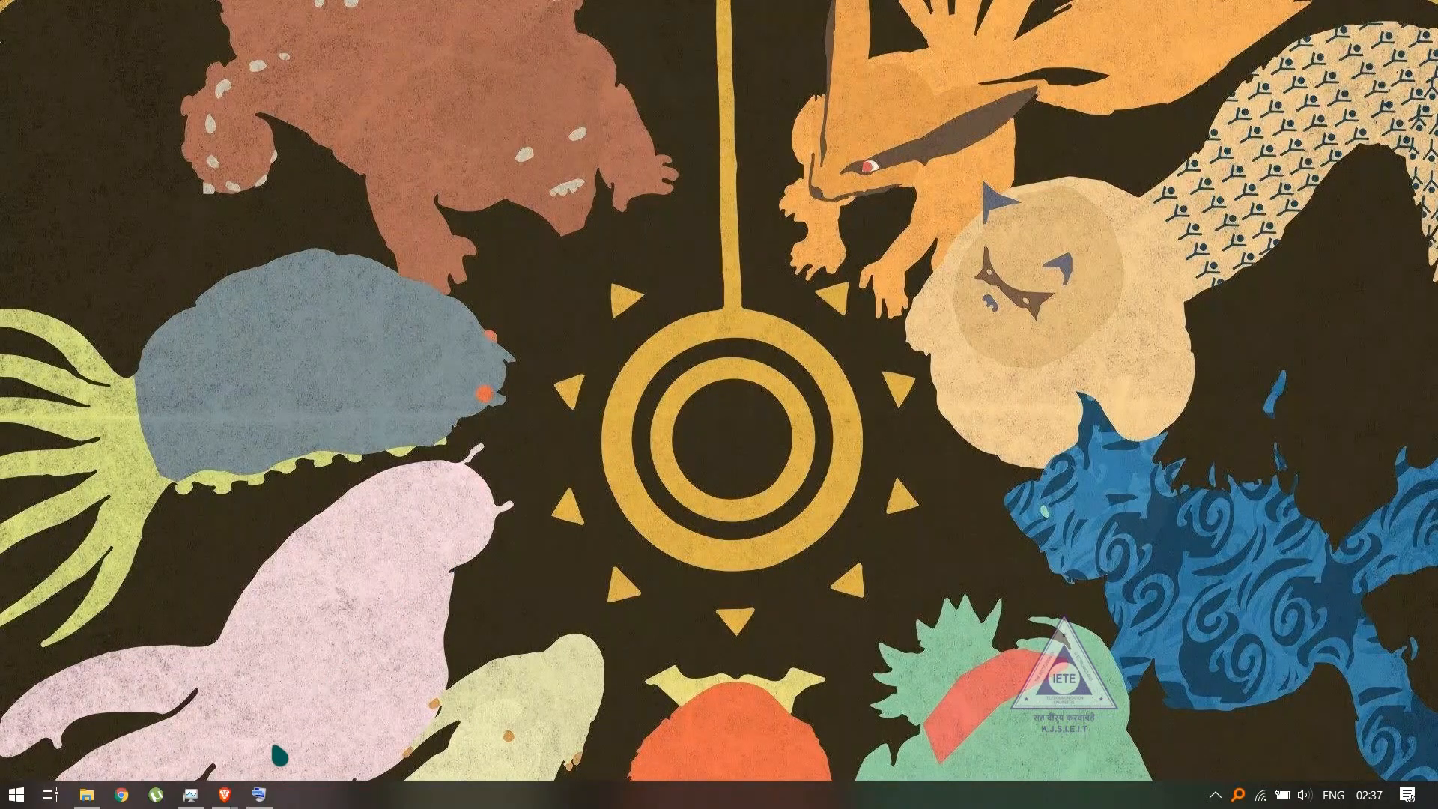
- Switch to the Brave window with the color pop image results and close the flower photo's preview
mouse_move(224, 794)
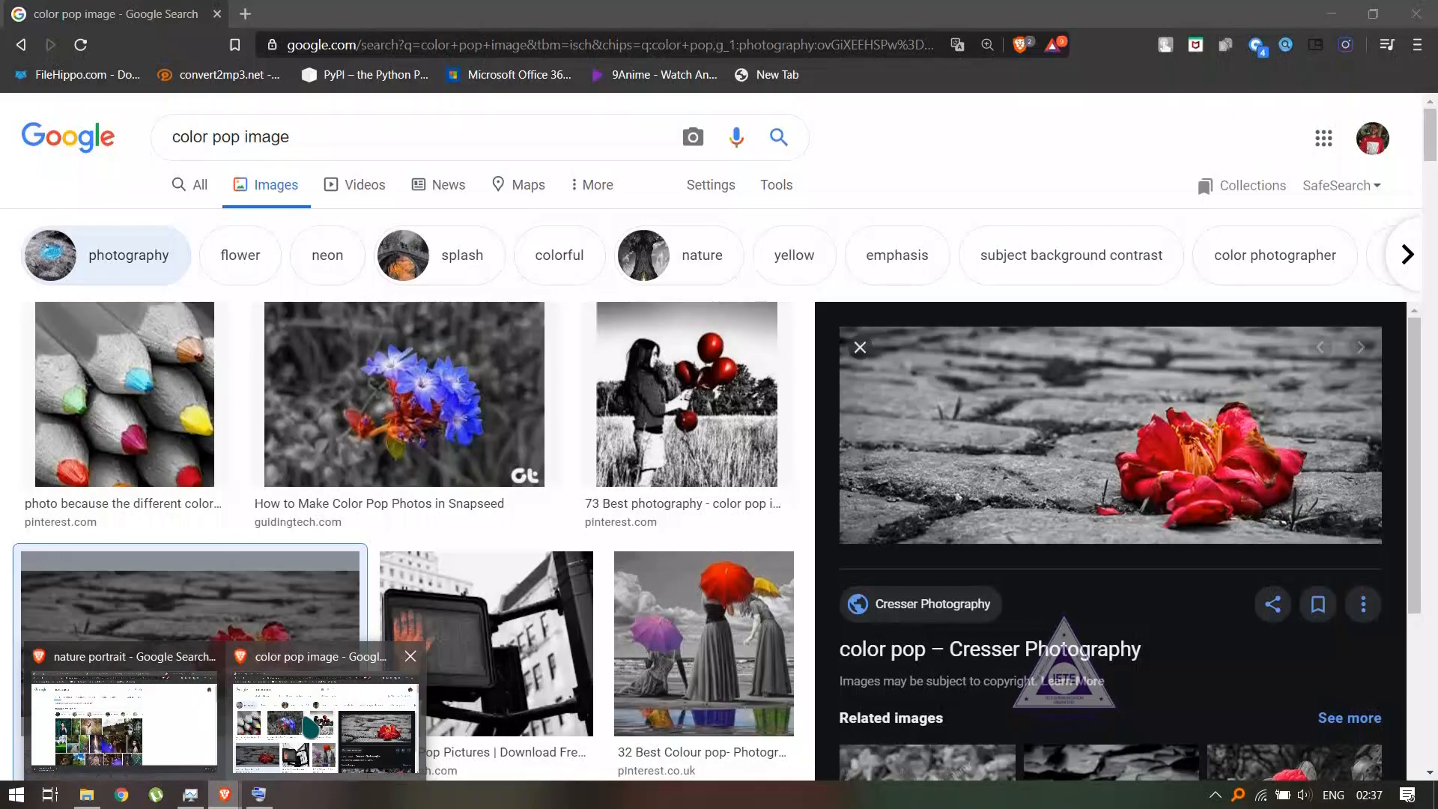
click(326, 701)
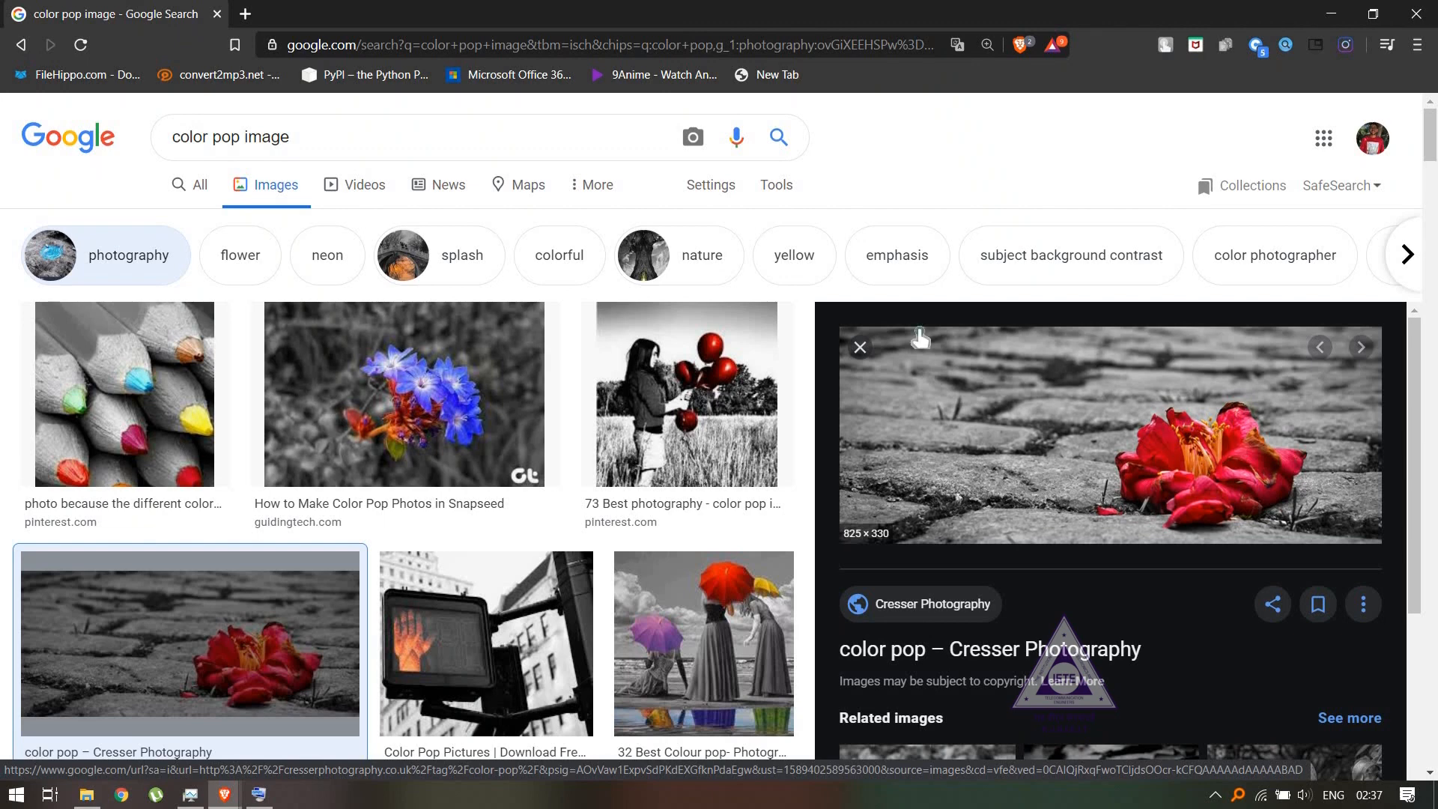
click(859, 349)
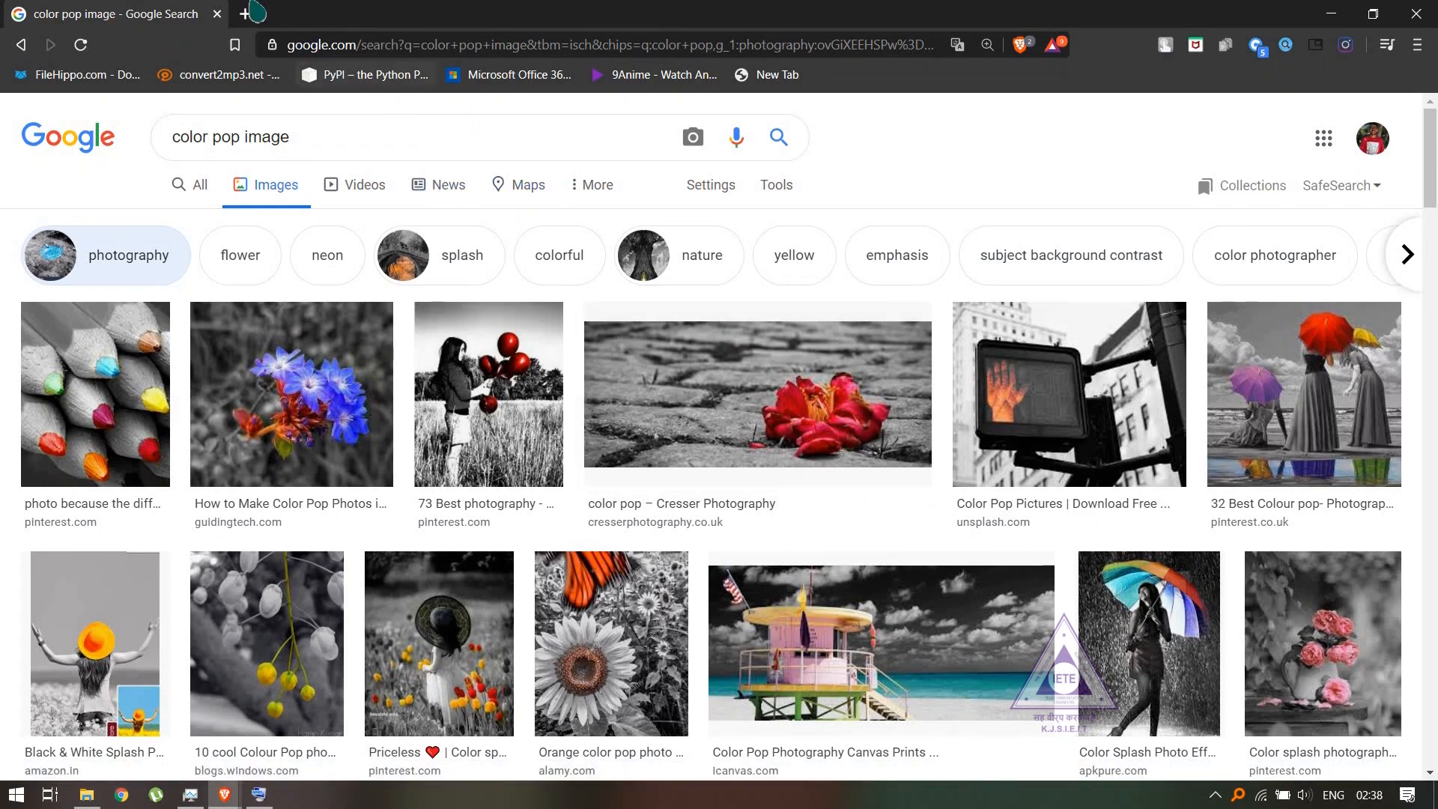
- Search the web for "nature potrait" in a new tab
click(245, 15)
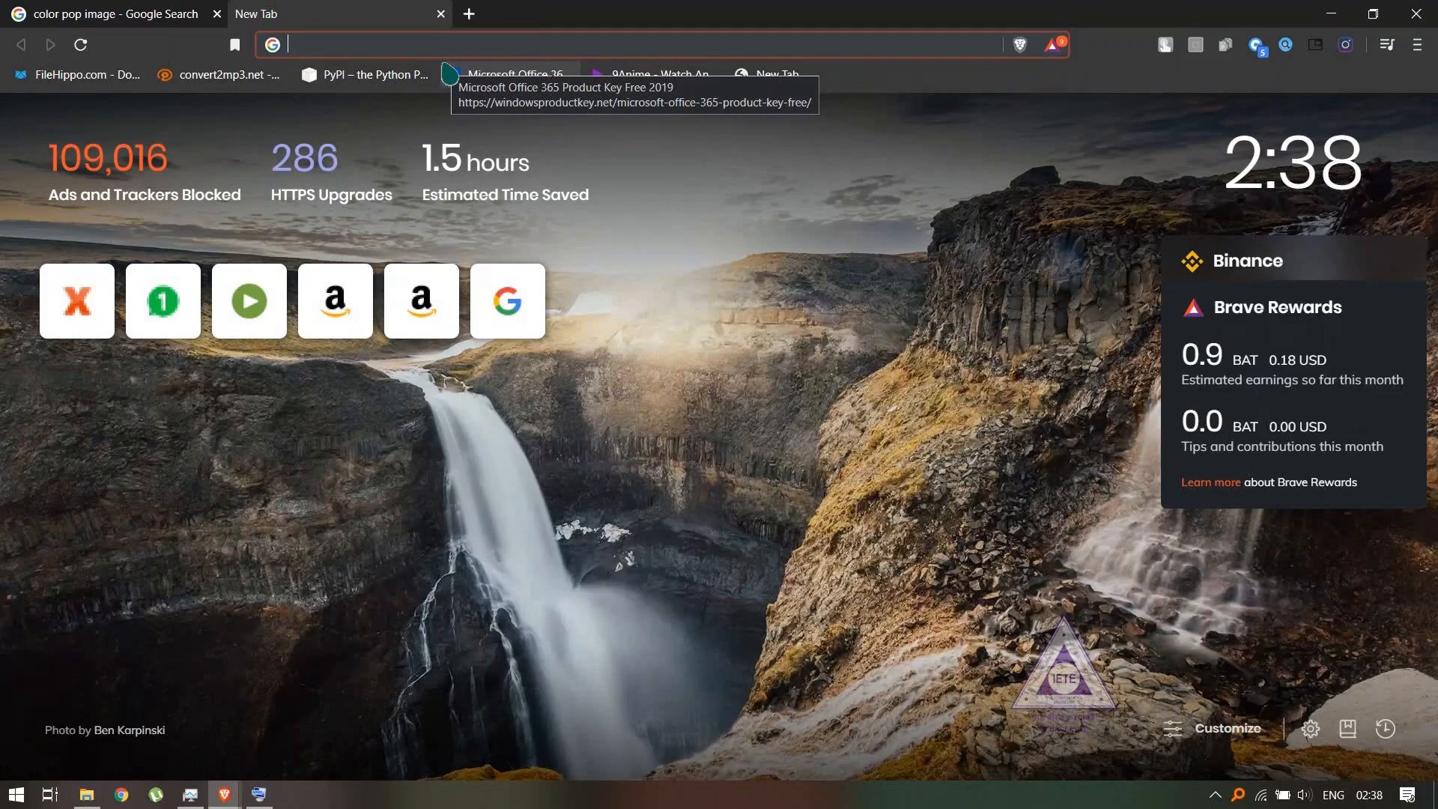
text(nature)
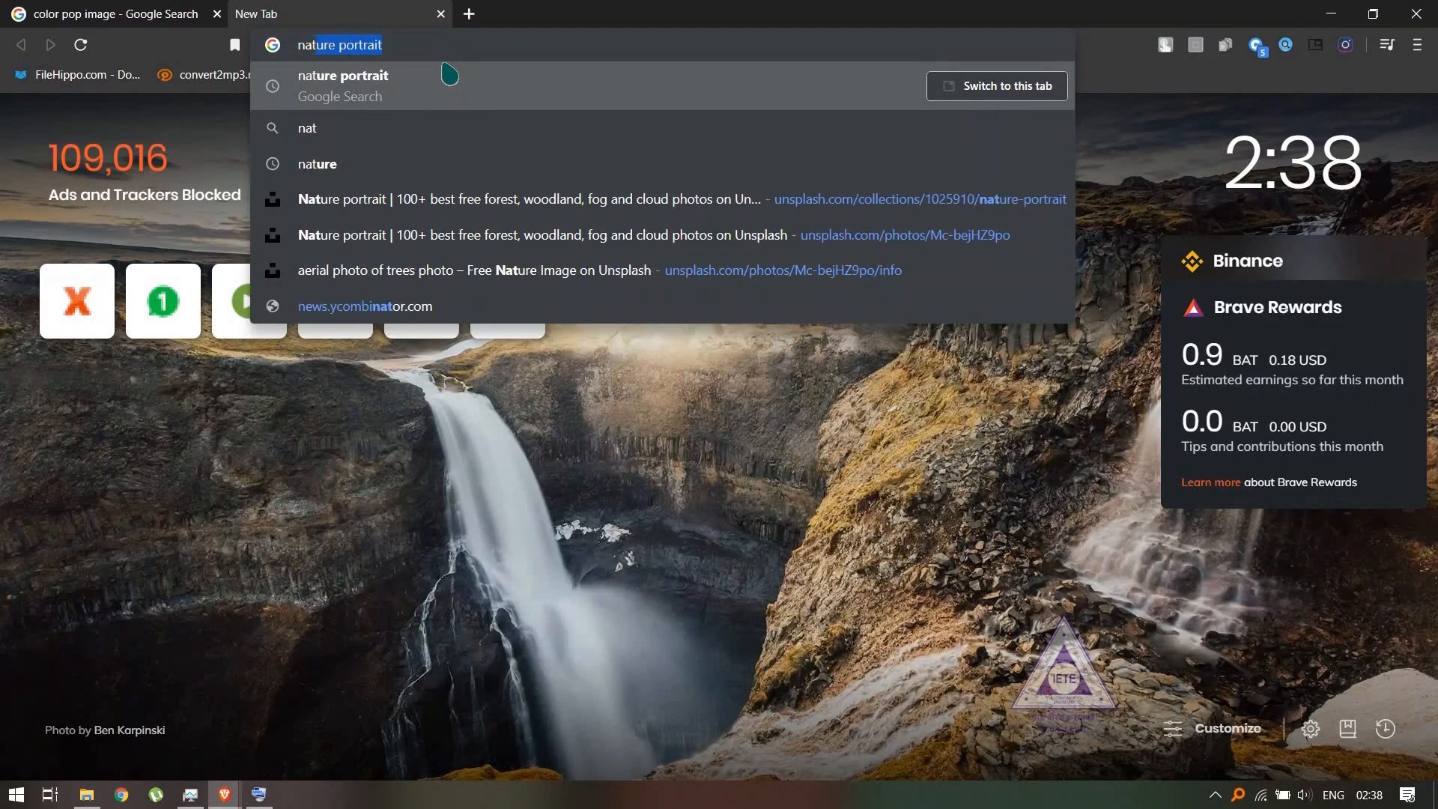
text( pot)
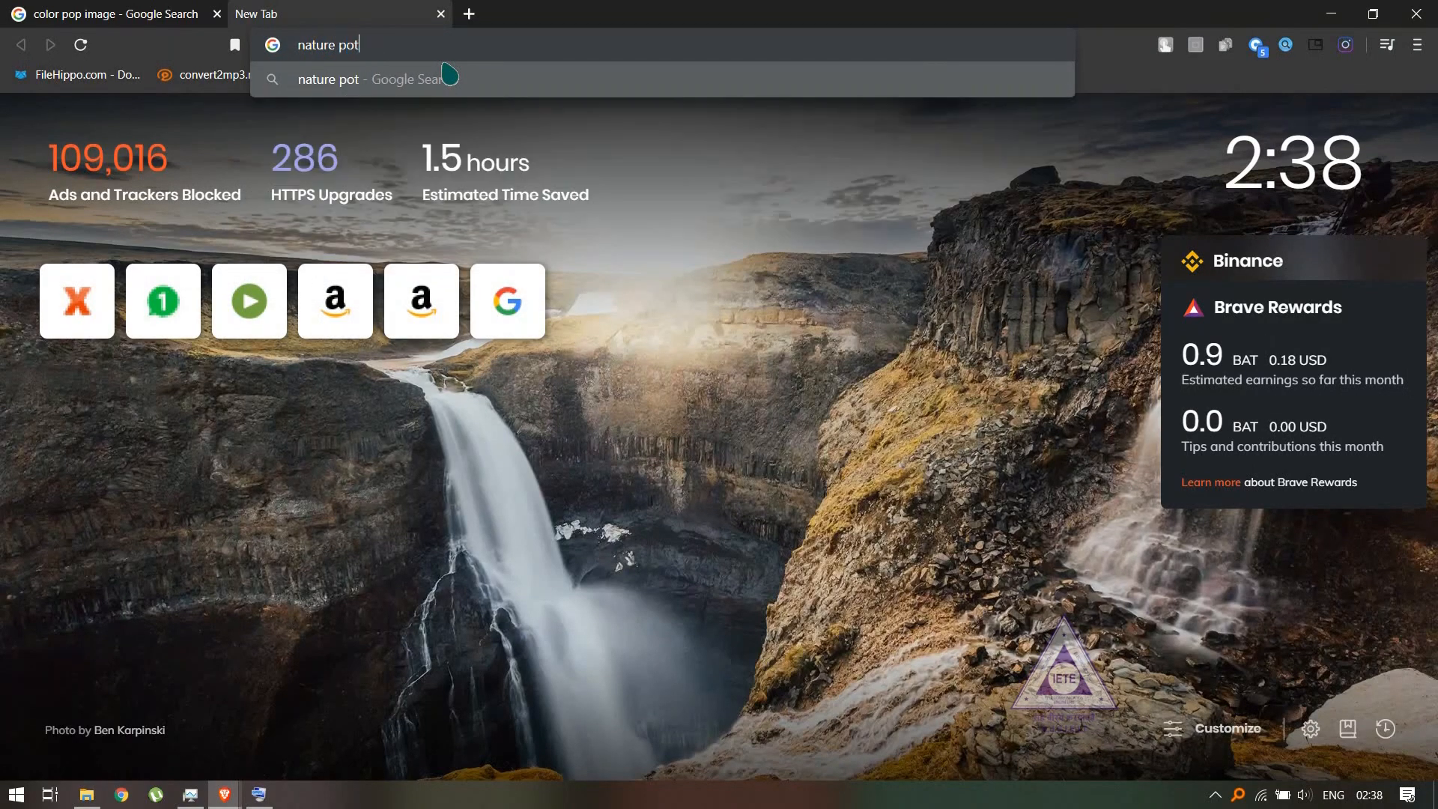
text(rait)
key(Return)
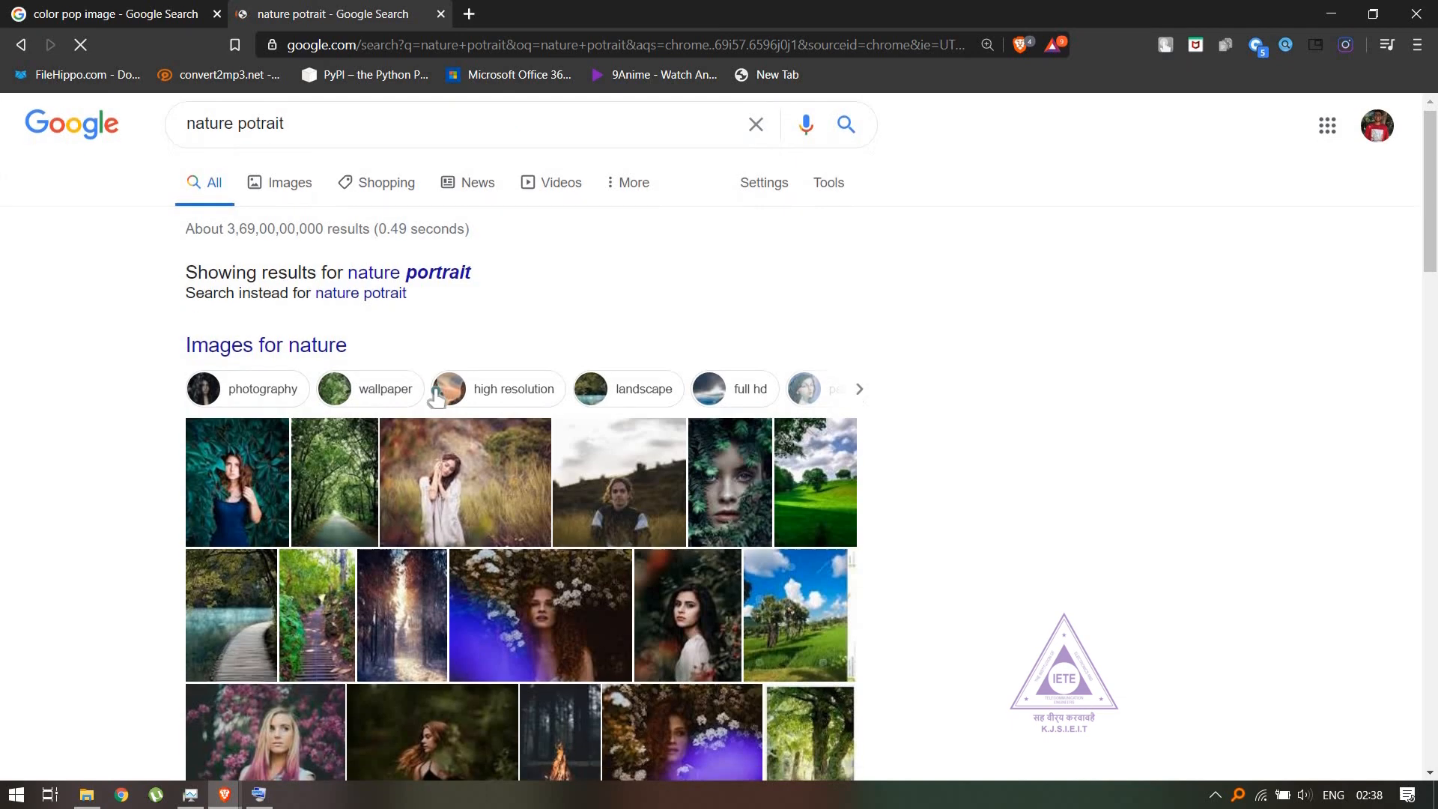
- Open Unsplash's Nature portrait collection from the results and show the photo of red rock spires above trees
scroll(441, 389, down, 3)
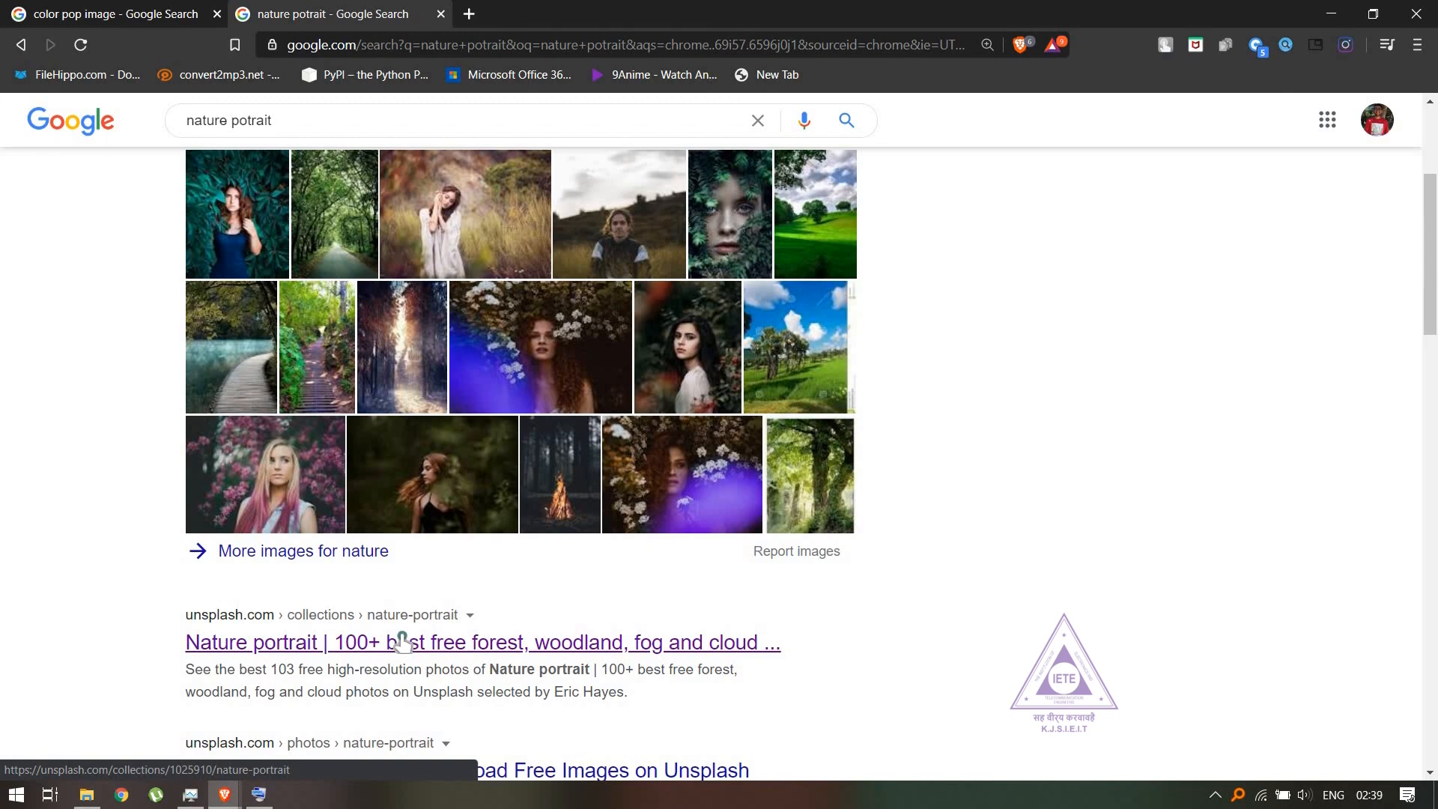
click(402, 641)
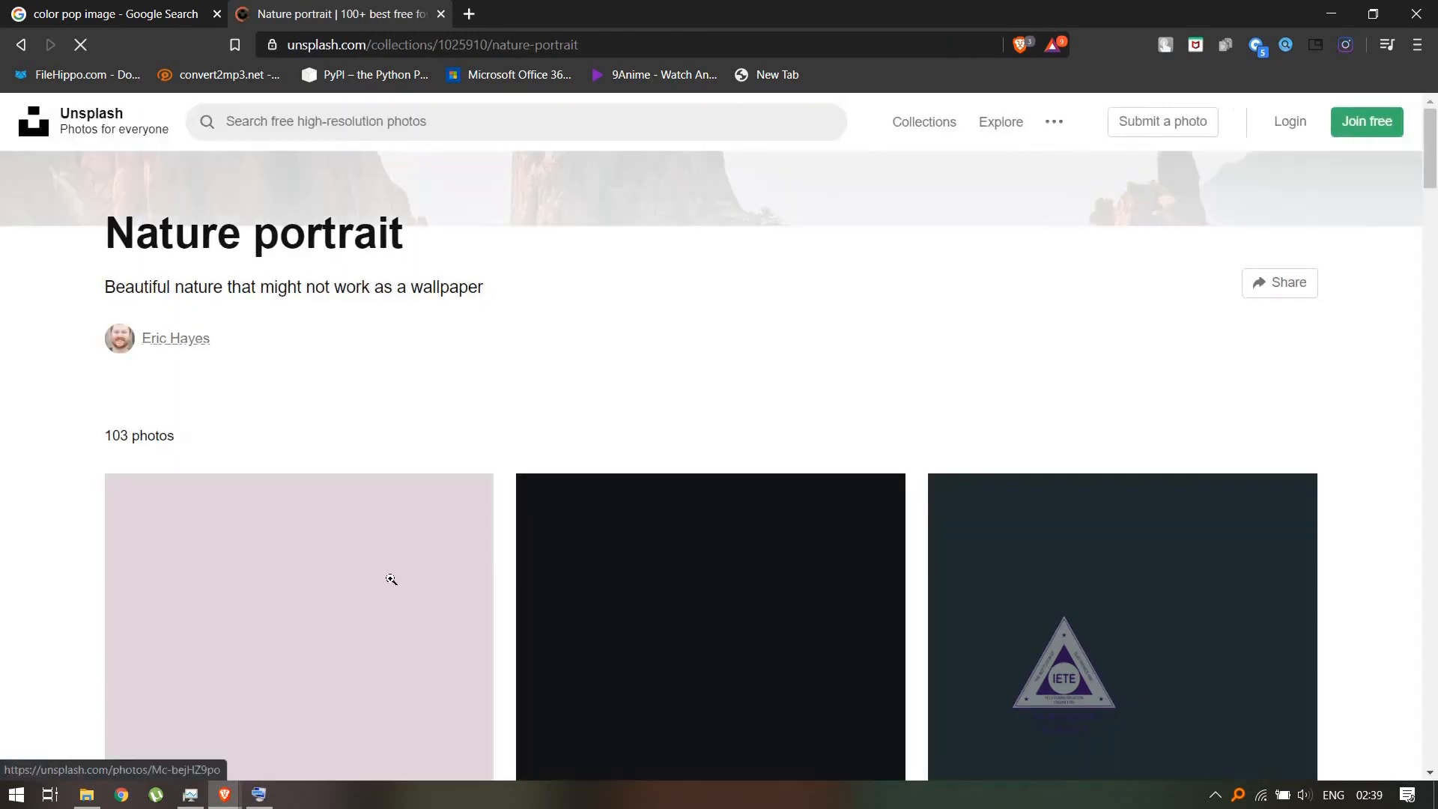
scroll(381, 547, down, 3)
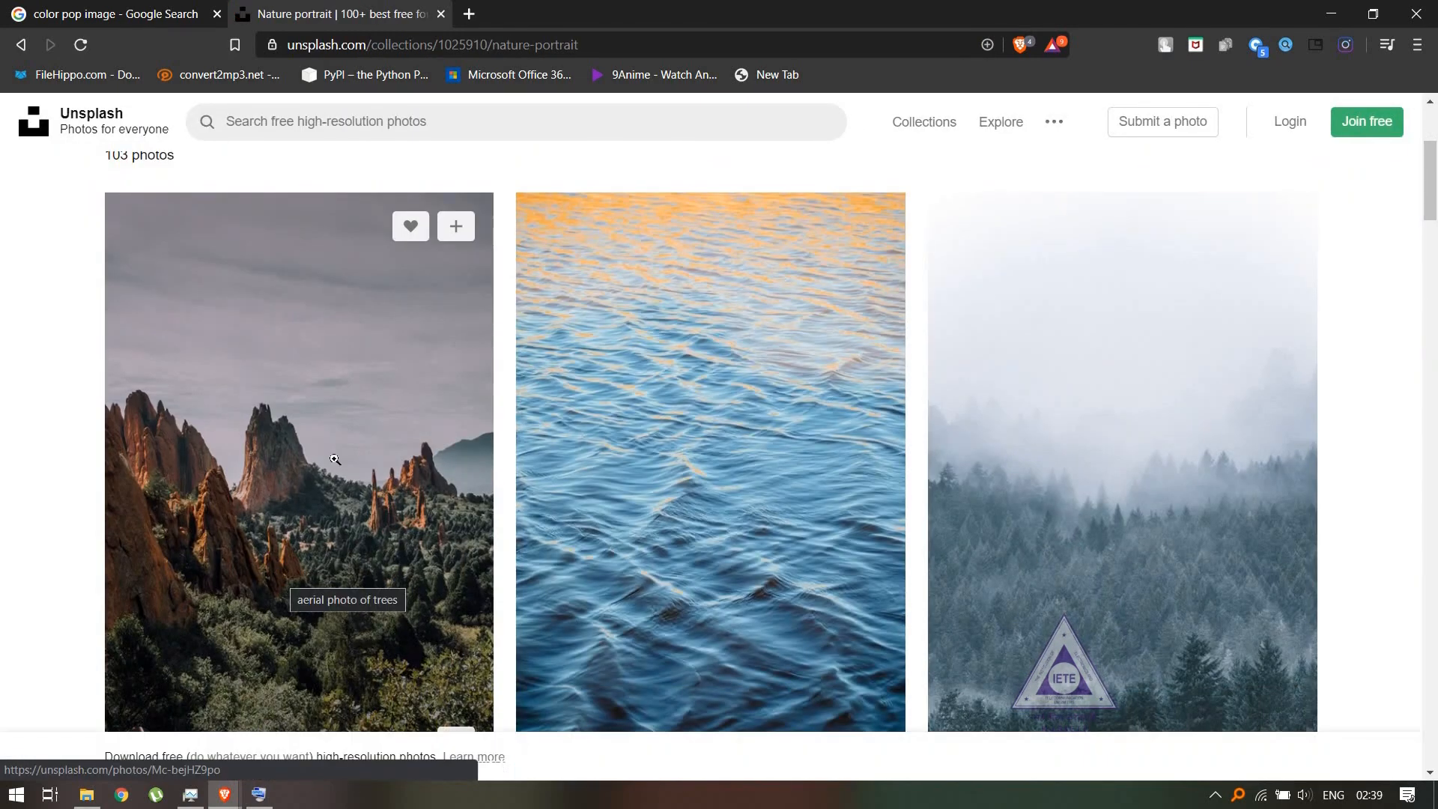
scroll(330, 464, down, 1)
scroll(305, 507, up, 1)
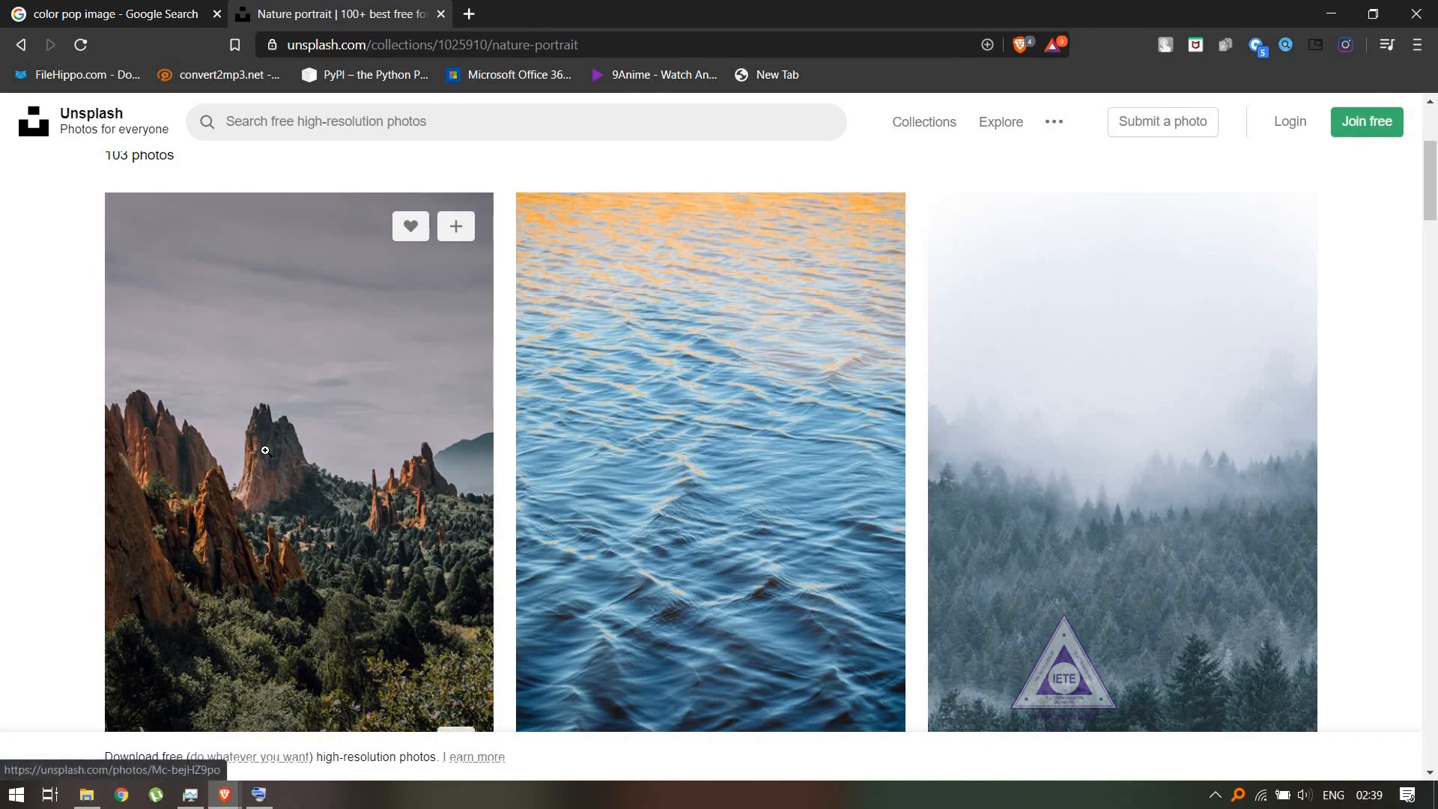
click(265, 450)
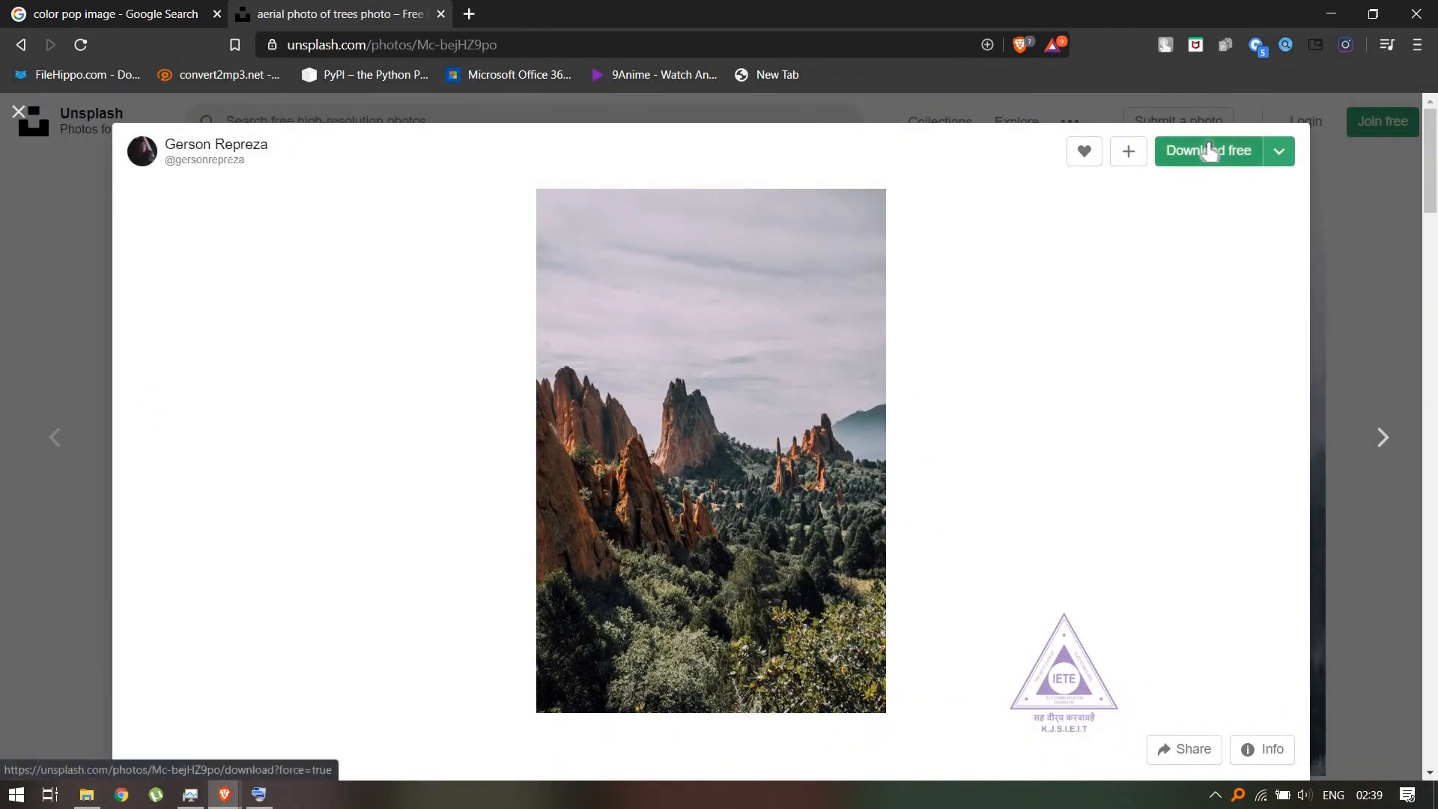
click(1209, 150)
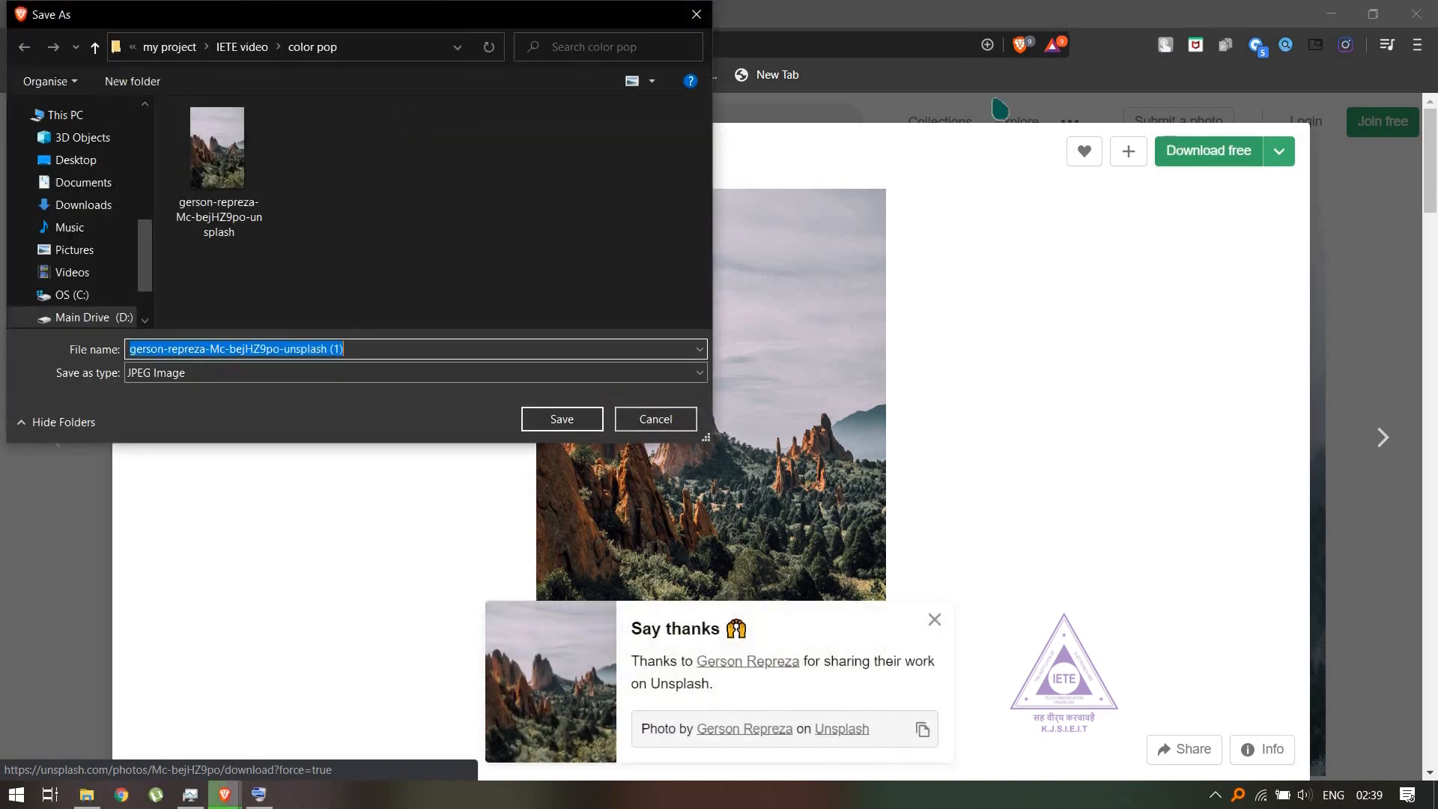
click(239, 47)
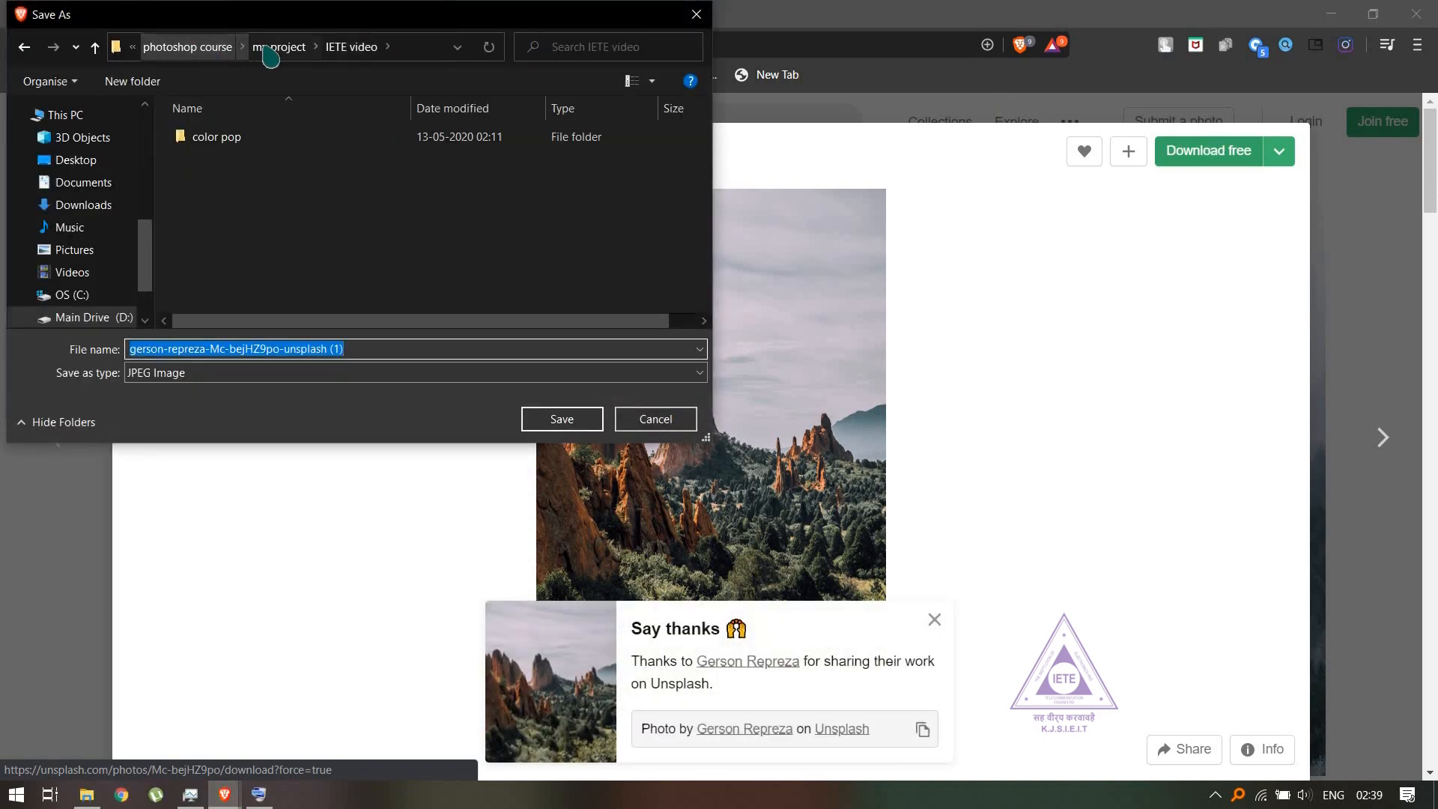
double_click(263, 139)
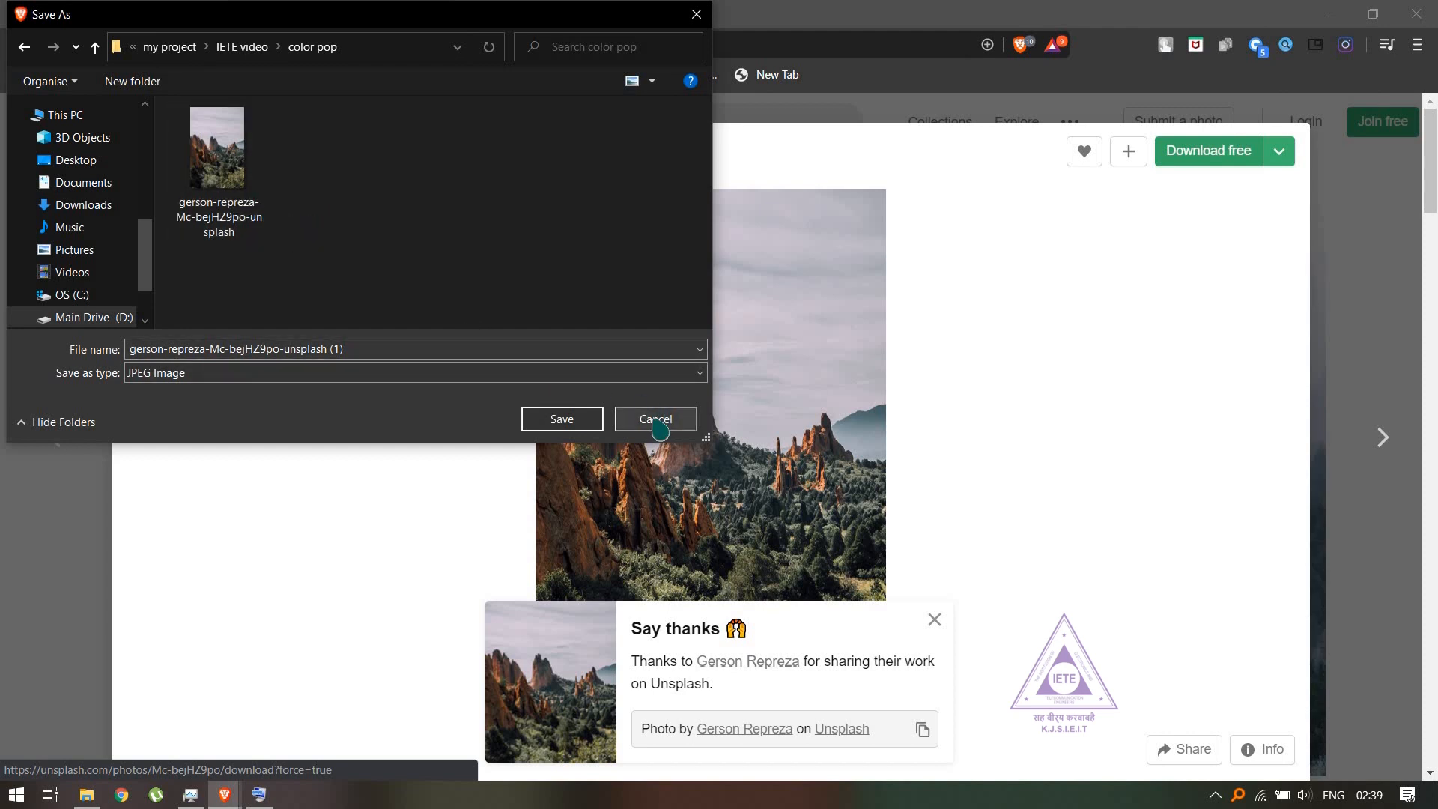
click(656, 420)
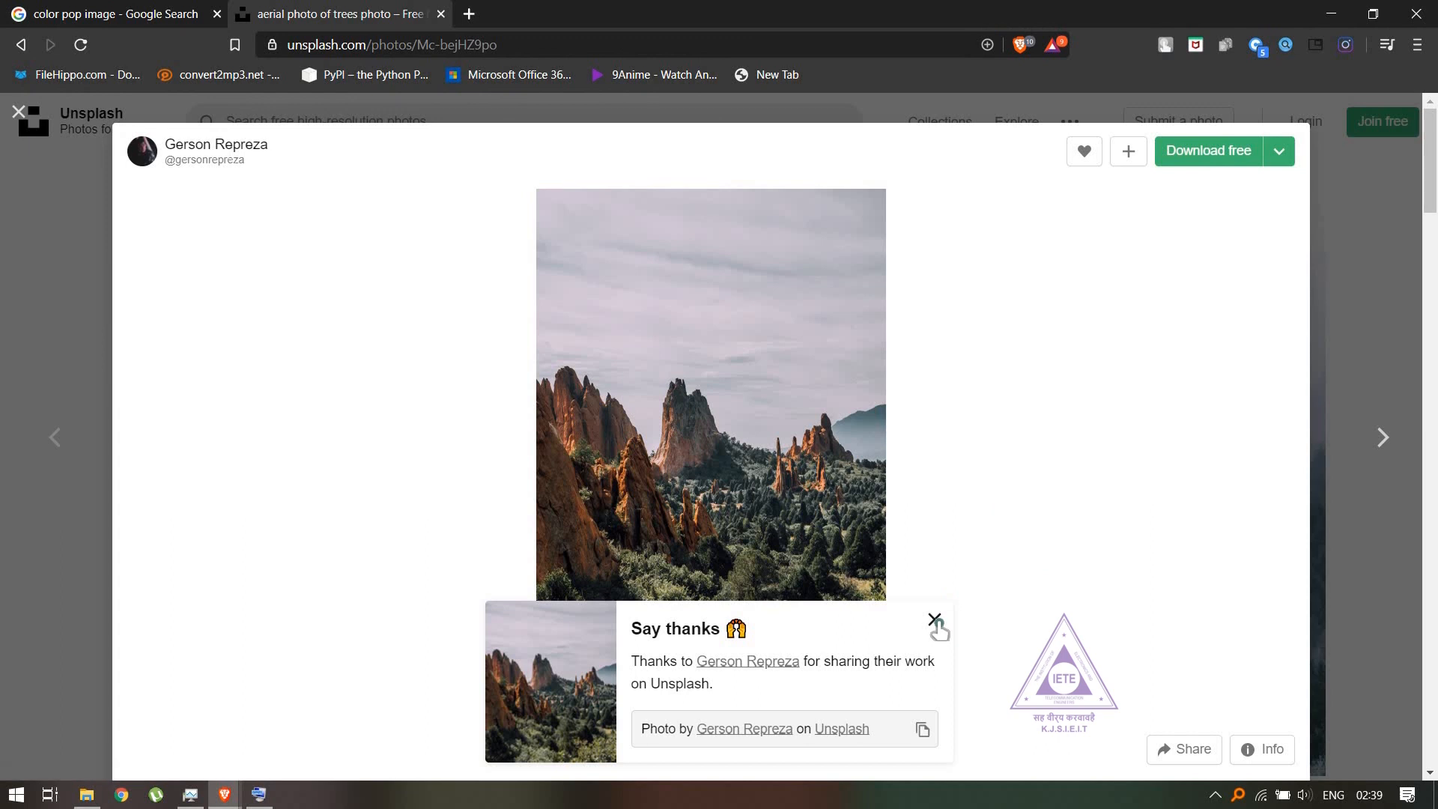
- Dismiss the thank-you notice and check the photo's info for its pixel dimensions
click(934, 619)
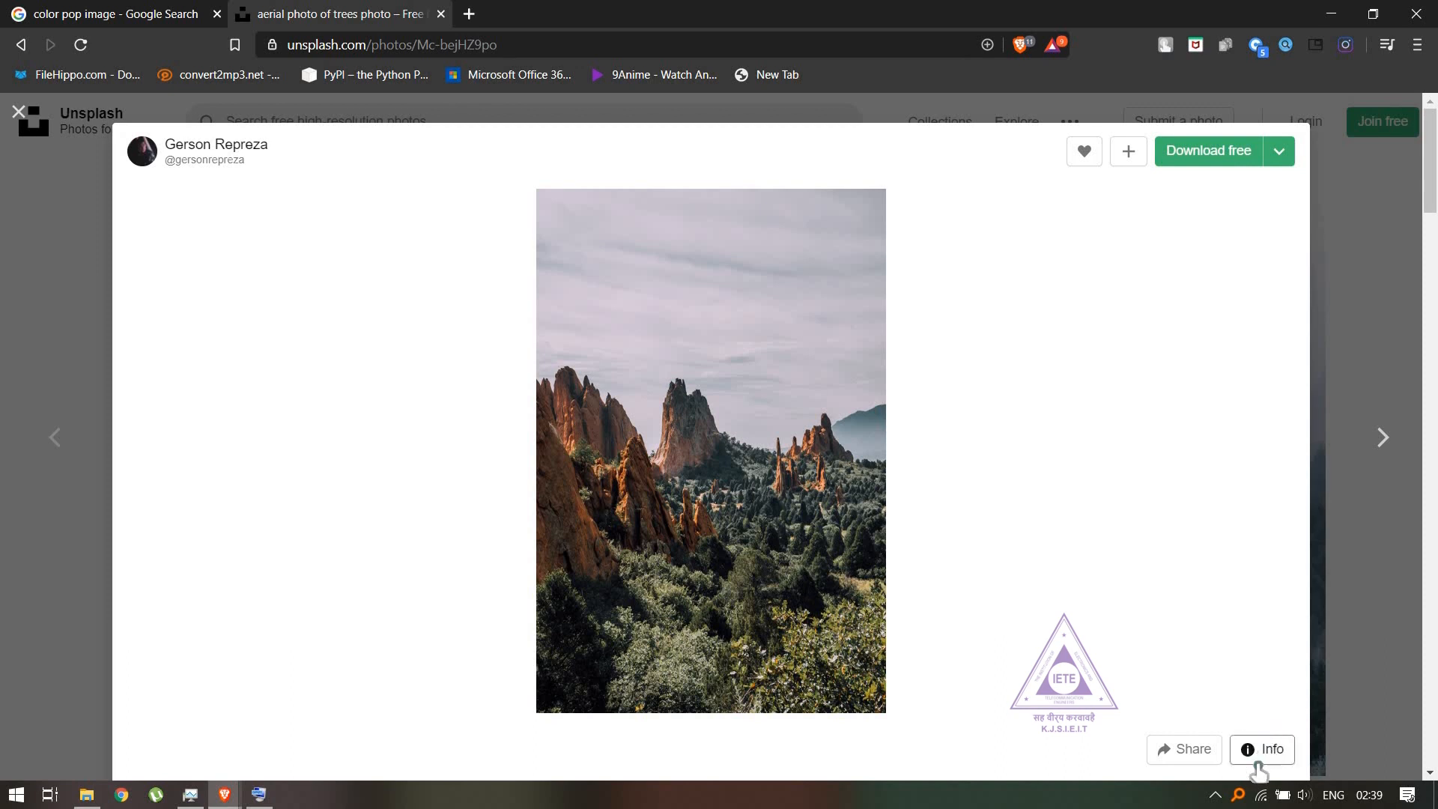
click(1258, 755)
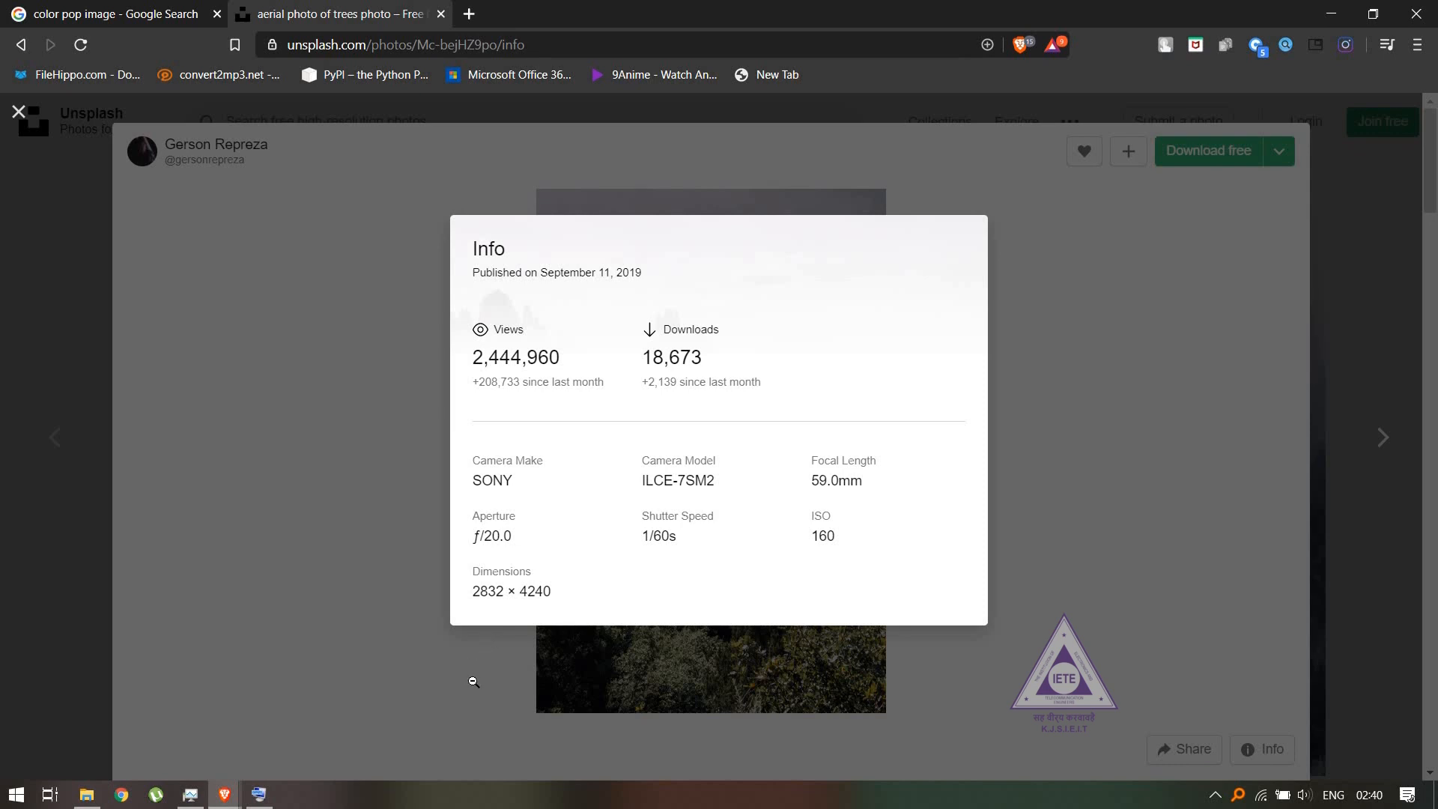
click(474, 682)
- Launch Photoshop from the Adobe Photoshop CC 2019 folder in File Explorer and maximize its window
click(86, 794)
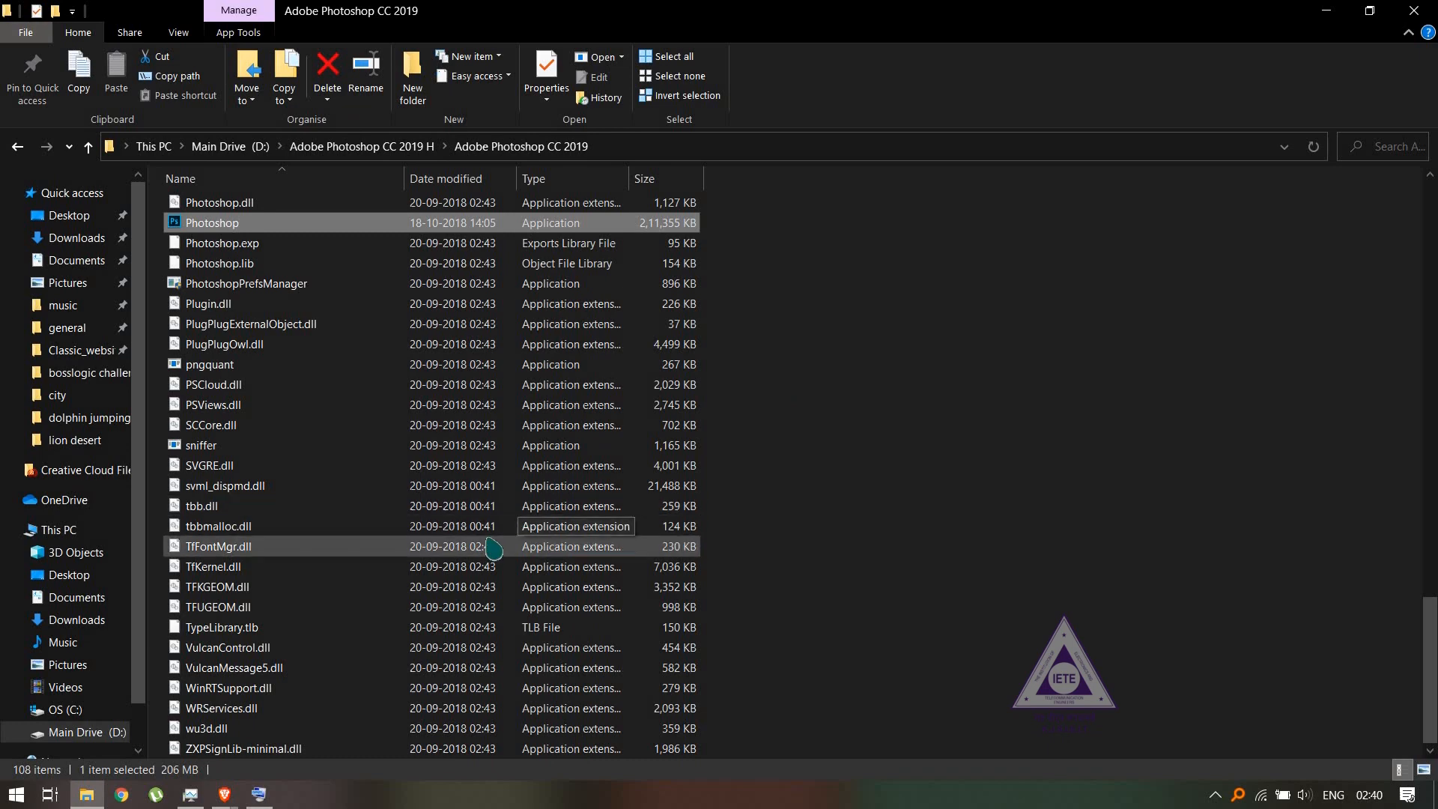
scroll(493, 549, up, 3)
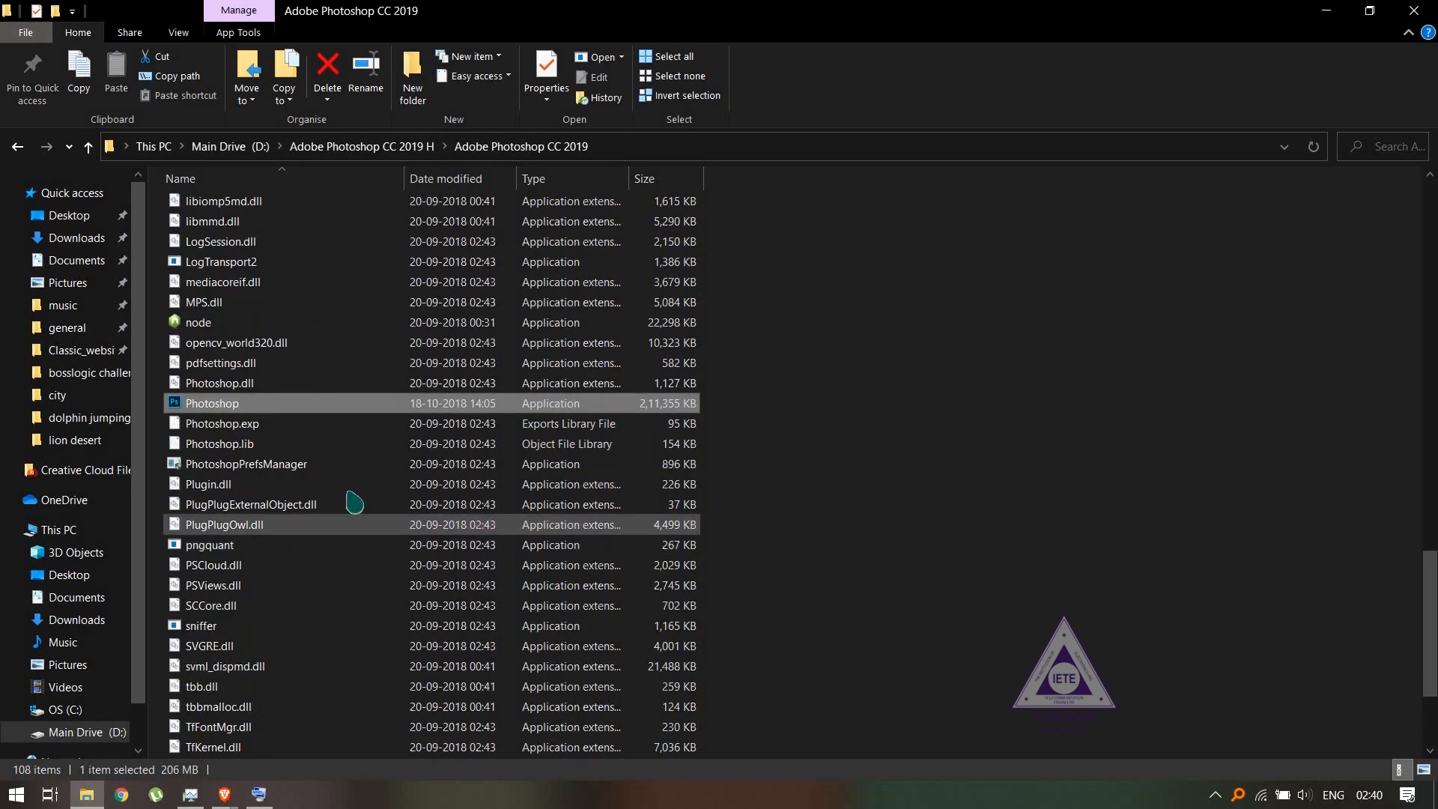
double_click(256, 408)
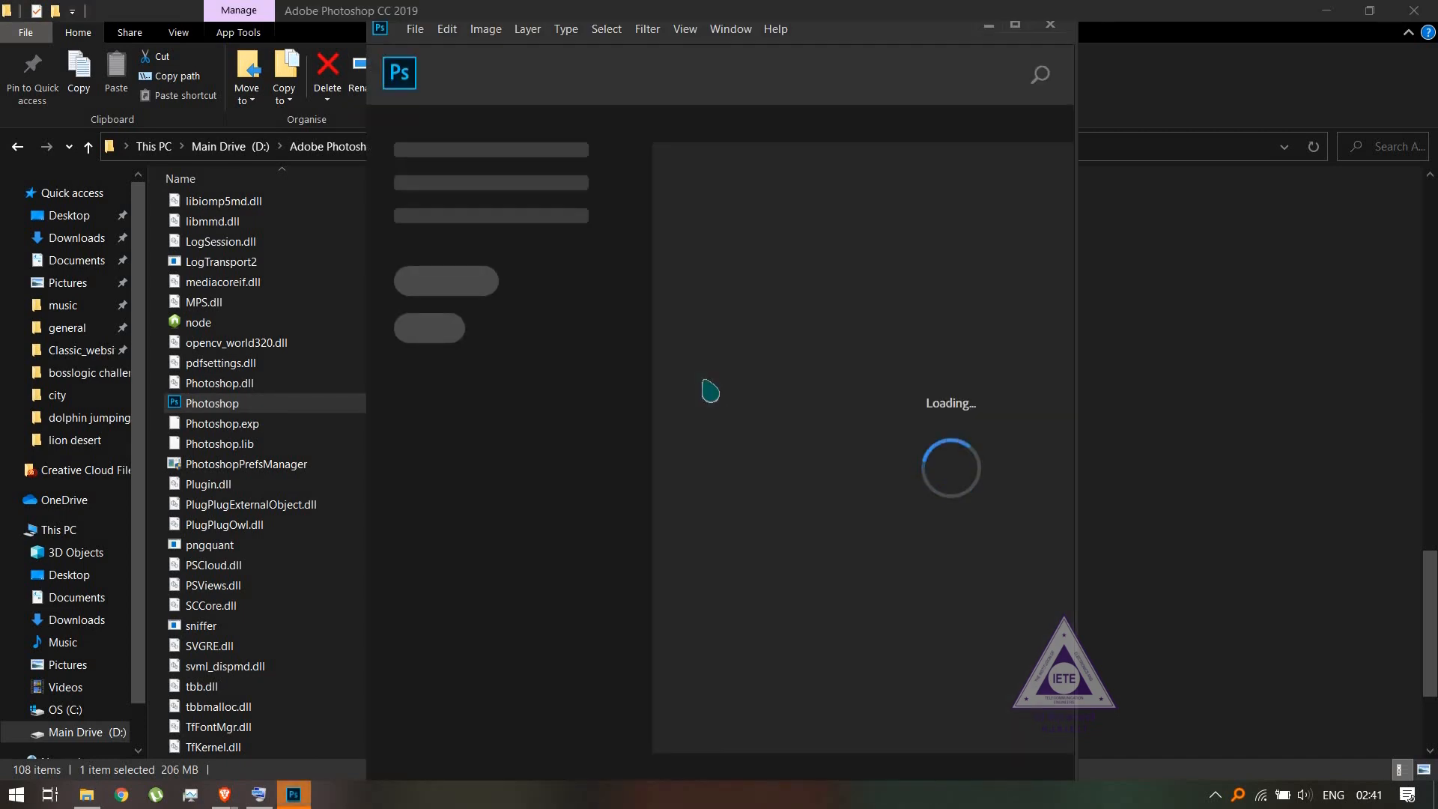
click(1016, 26)
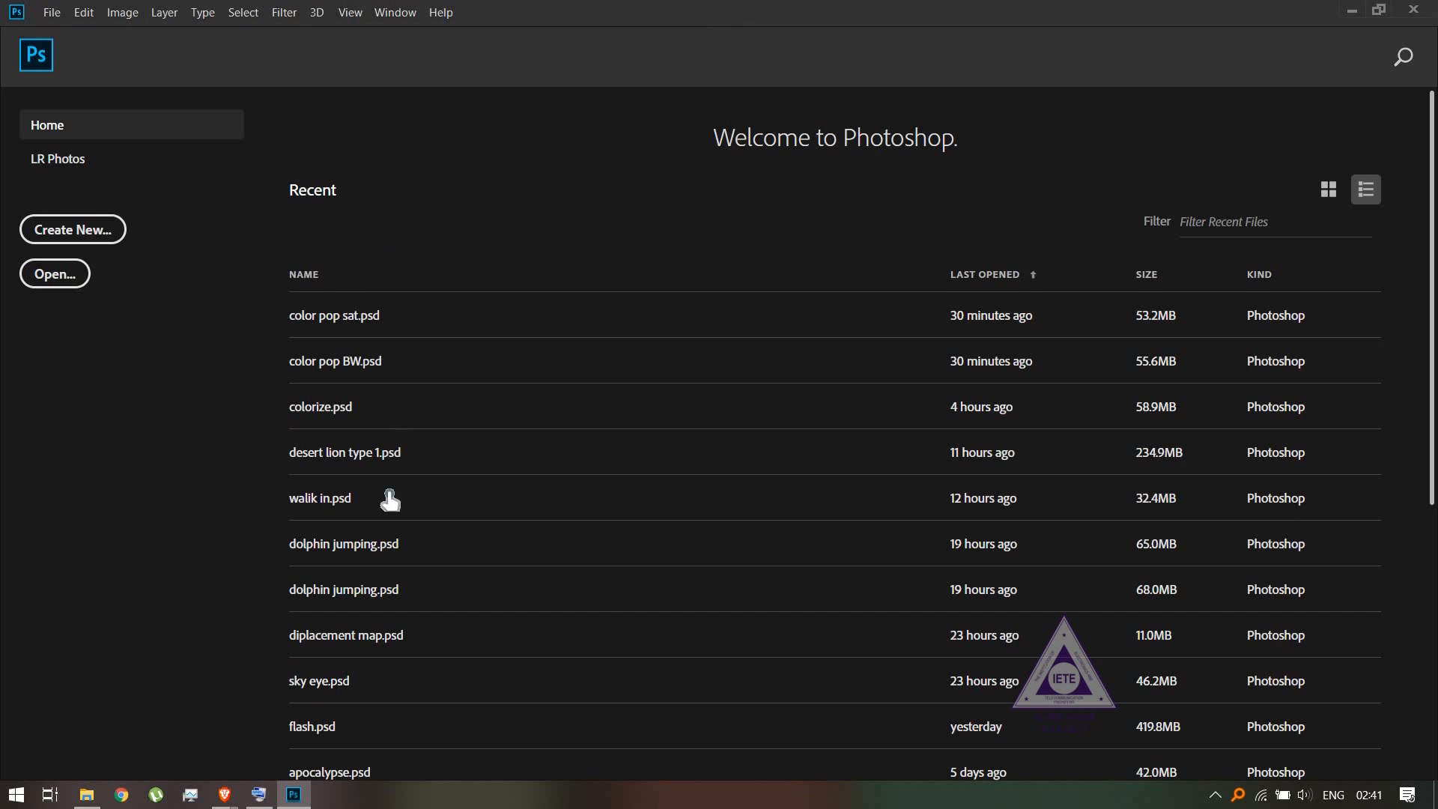
- Start a new document and look through the Print and Web presets, returning to the Photo presets
click(90, 225)
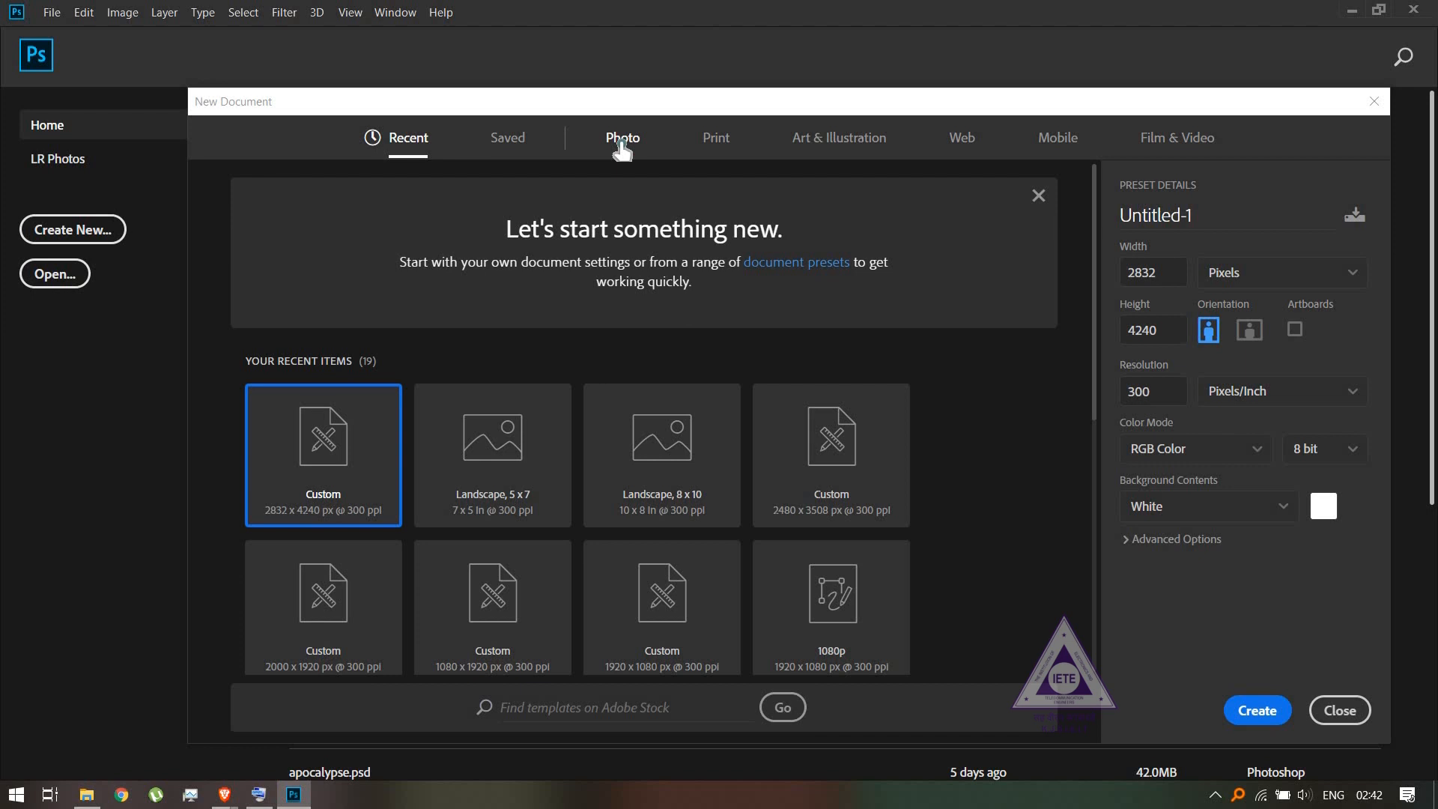
click(622, 146)
click(721, 144)
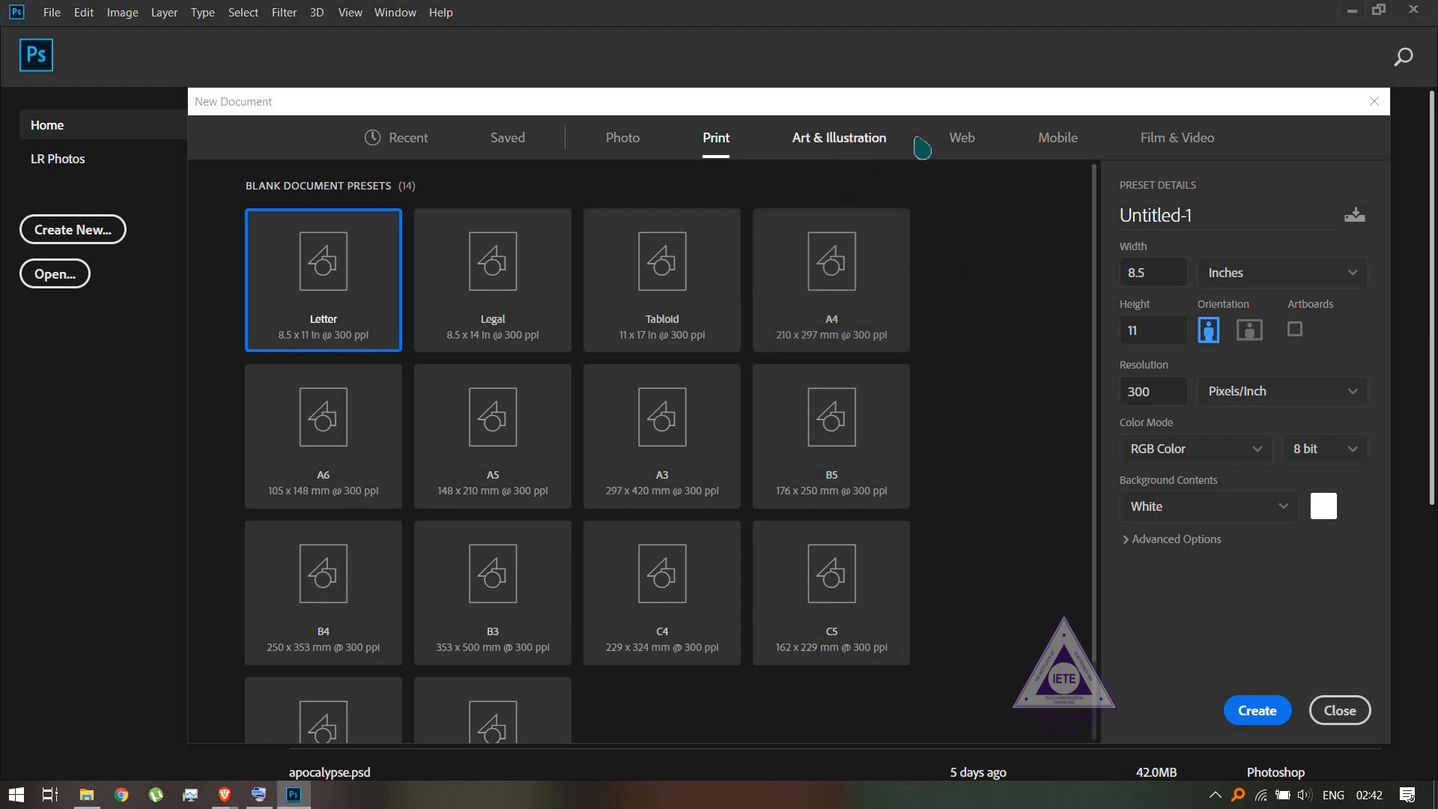
click(959, 145)
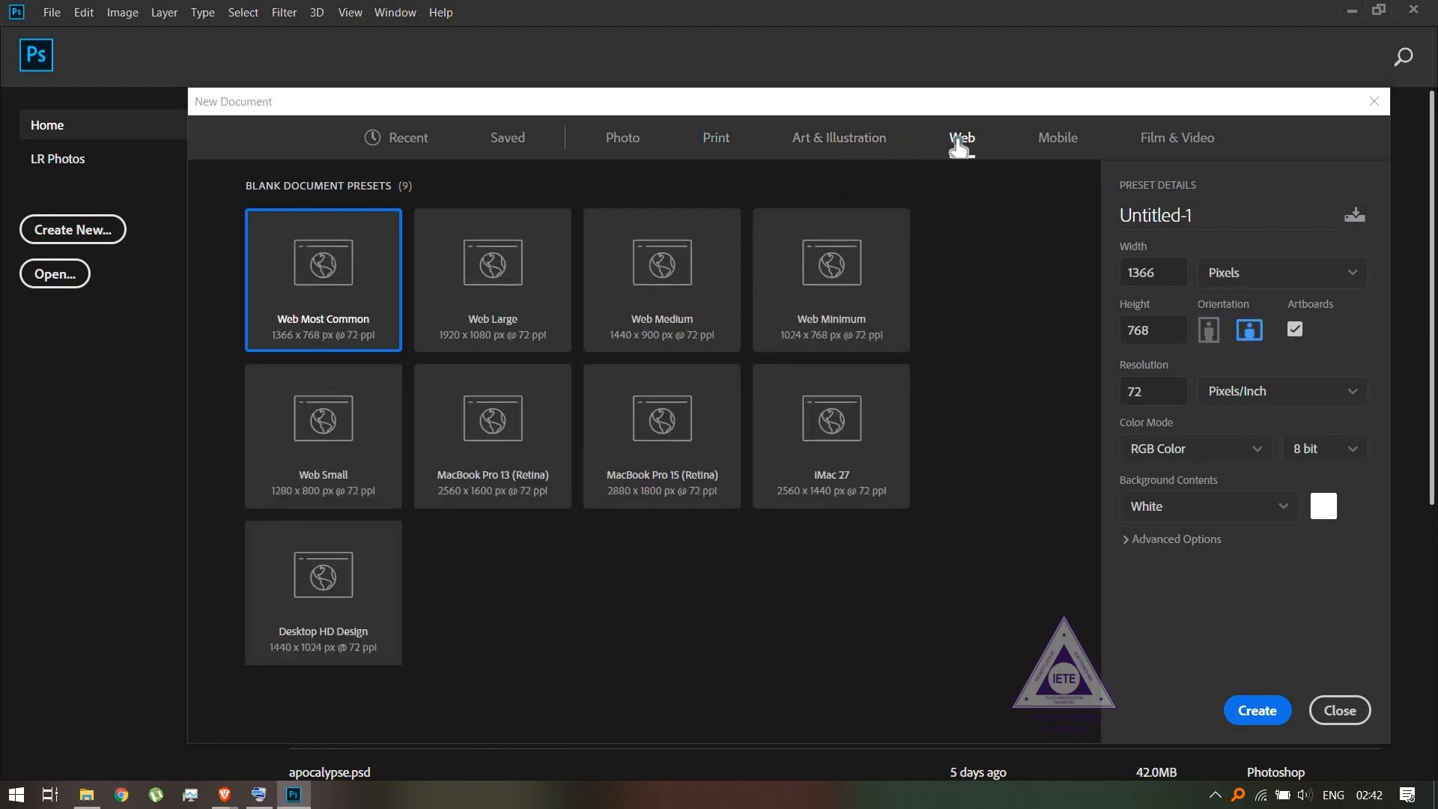
click(637, 142)
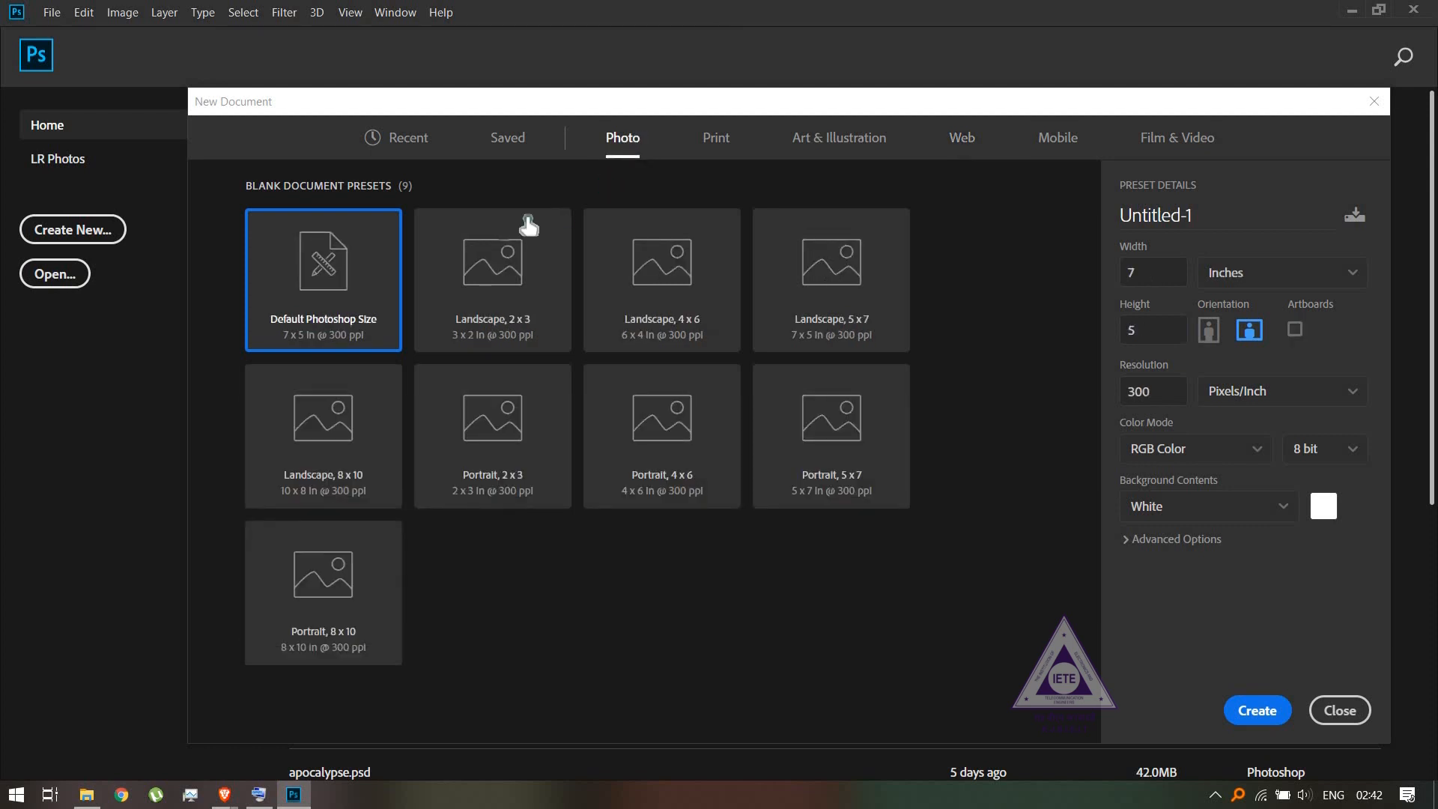
- Set the new document to 2832 by 4240 pixels in portrait orientation and name it "color pop"
click(1155, 280)
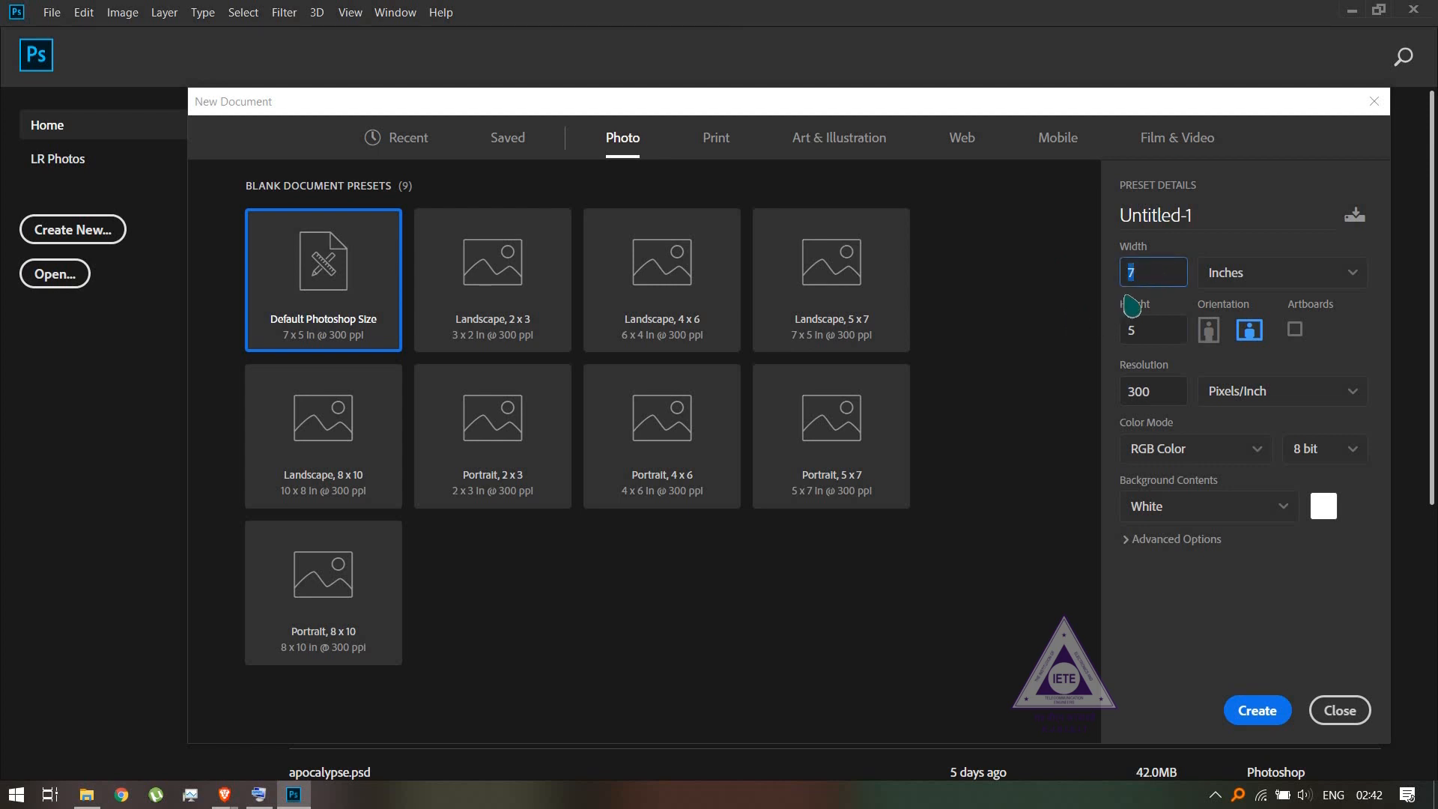
text(1000)
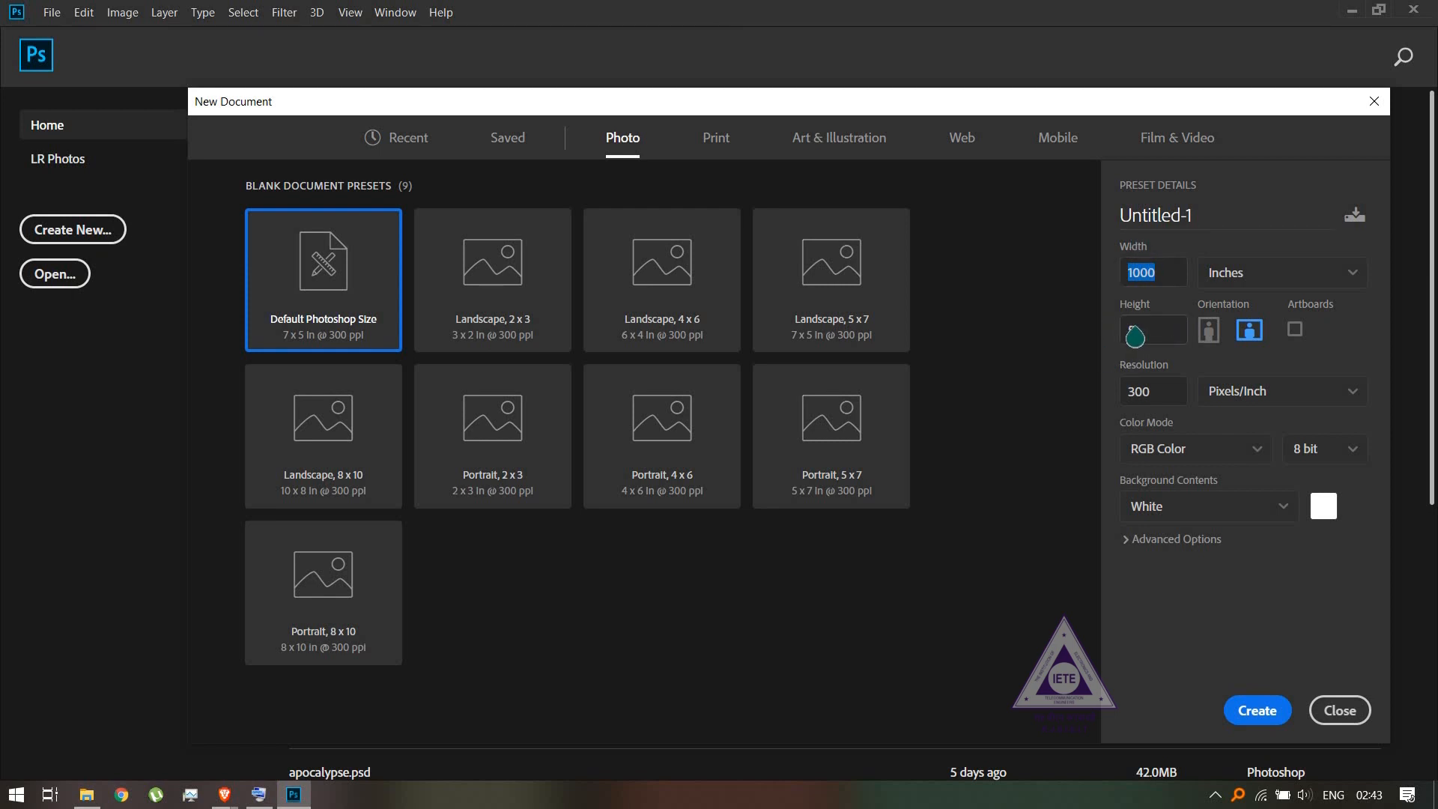
click(1273, 288)
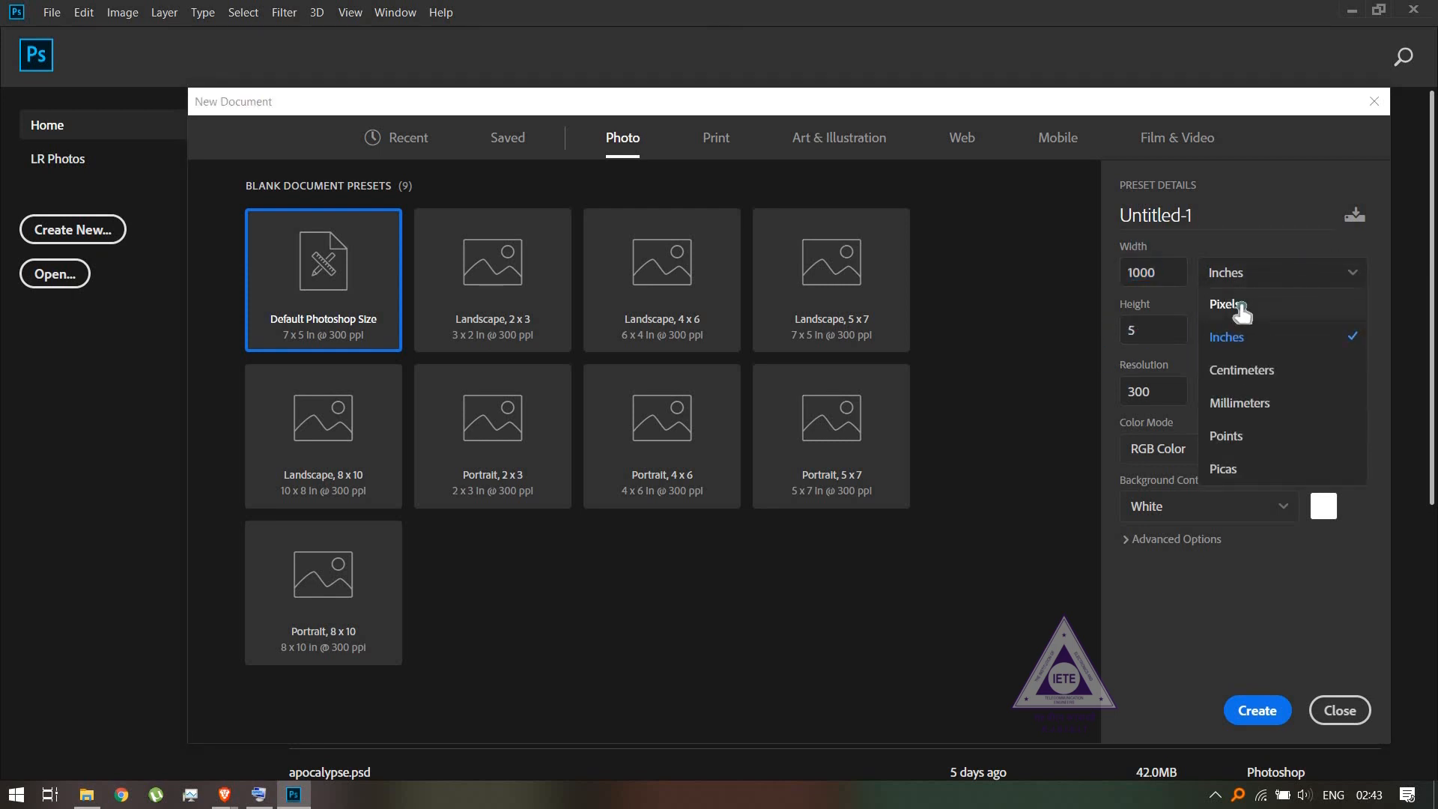
click(1229, 304)
double_click(1178, 282)
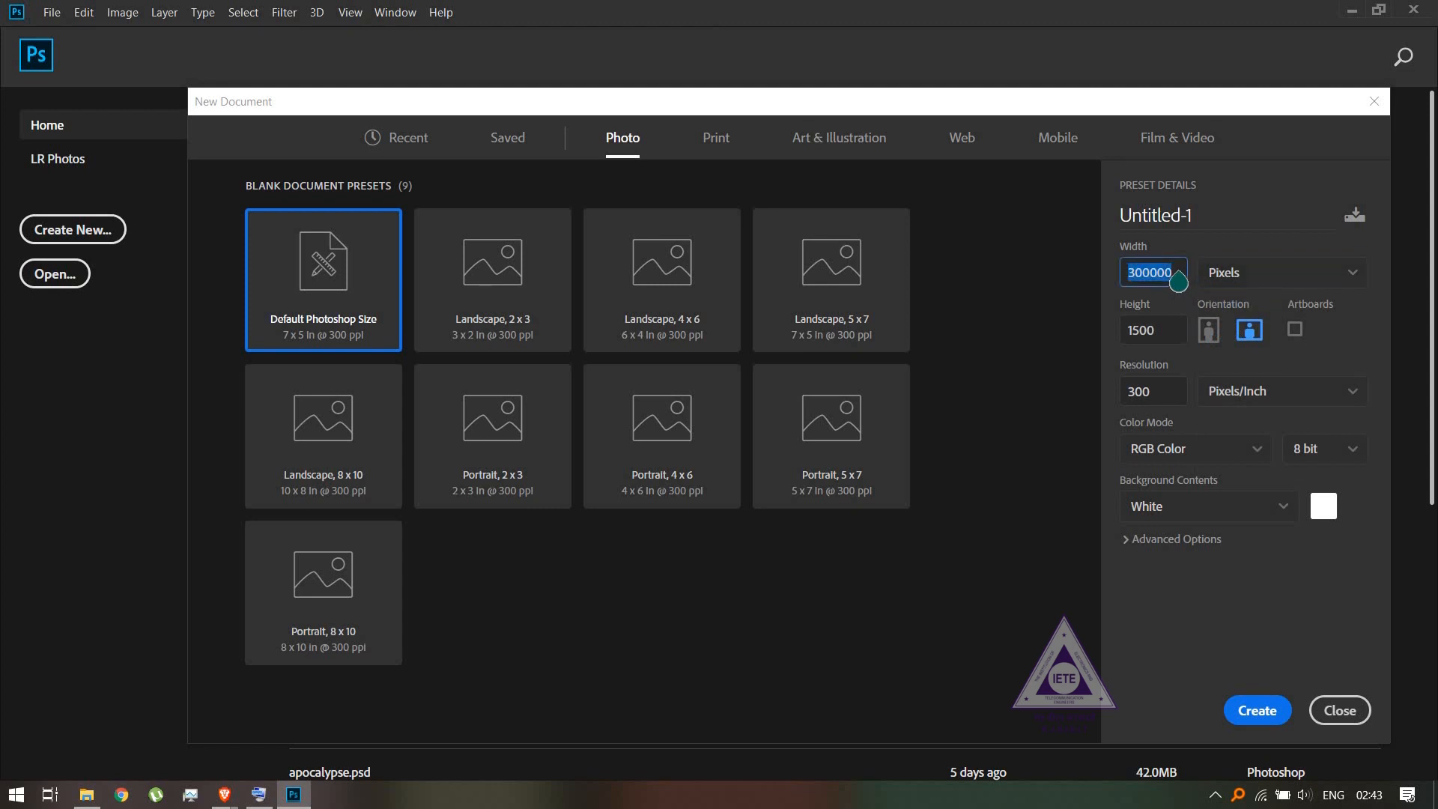
text(2832)
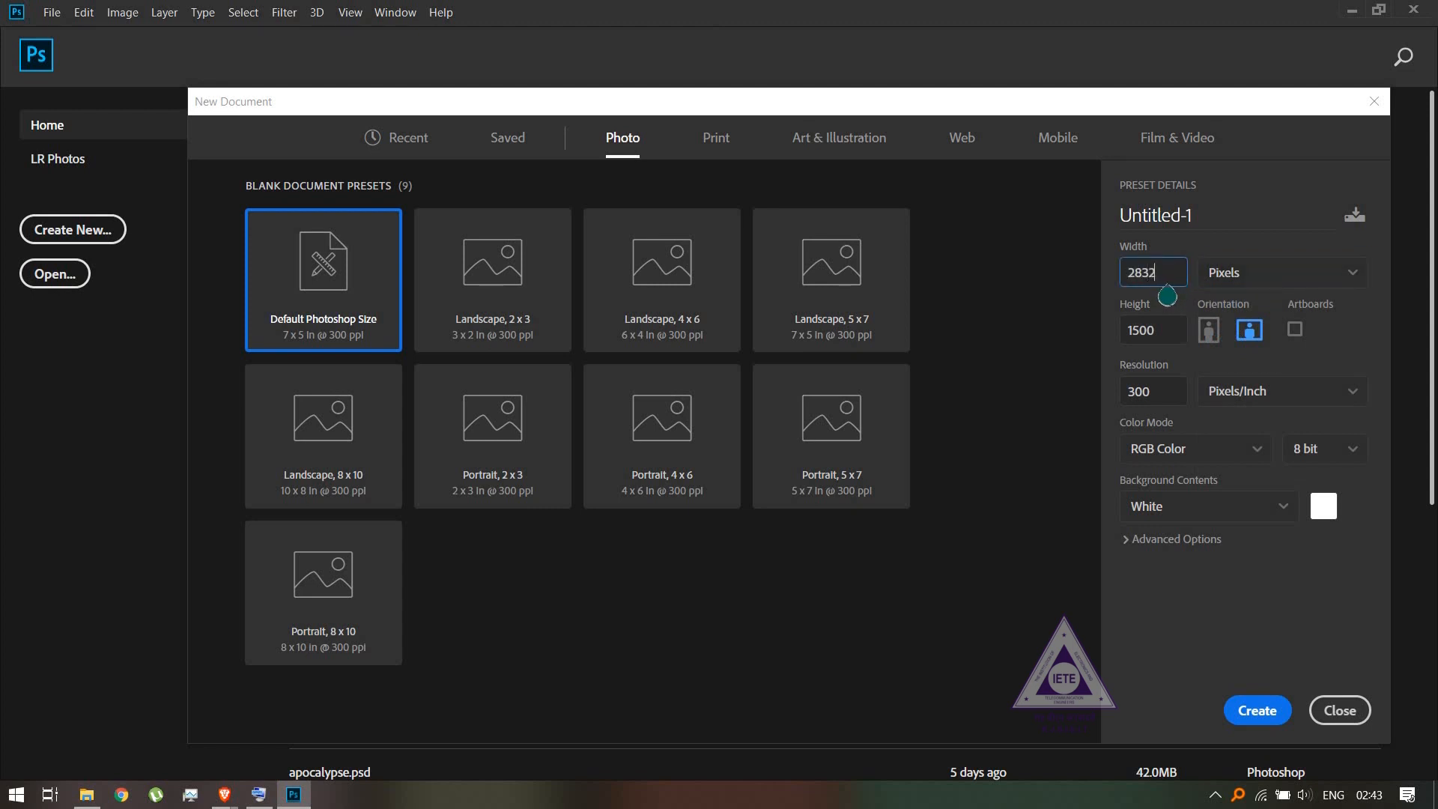
double_click(1157, 331)
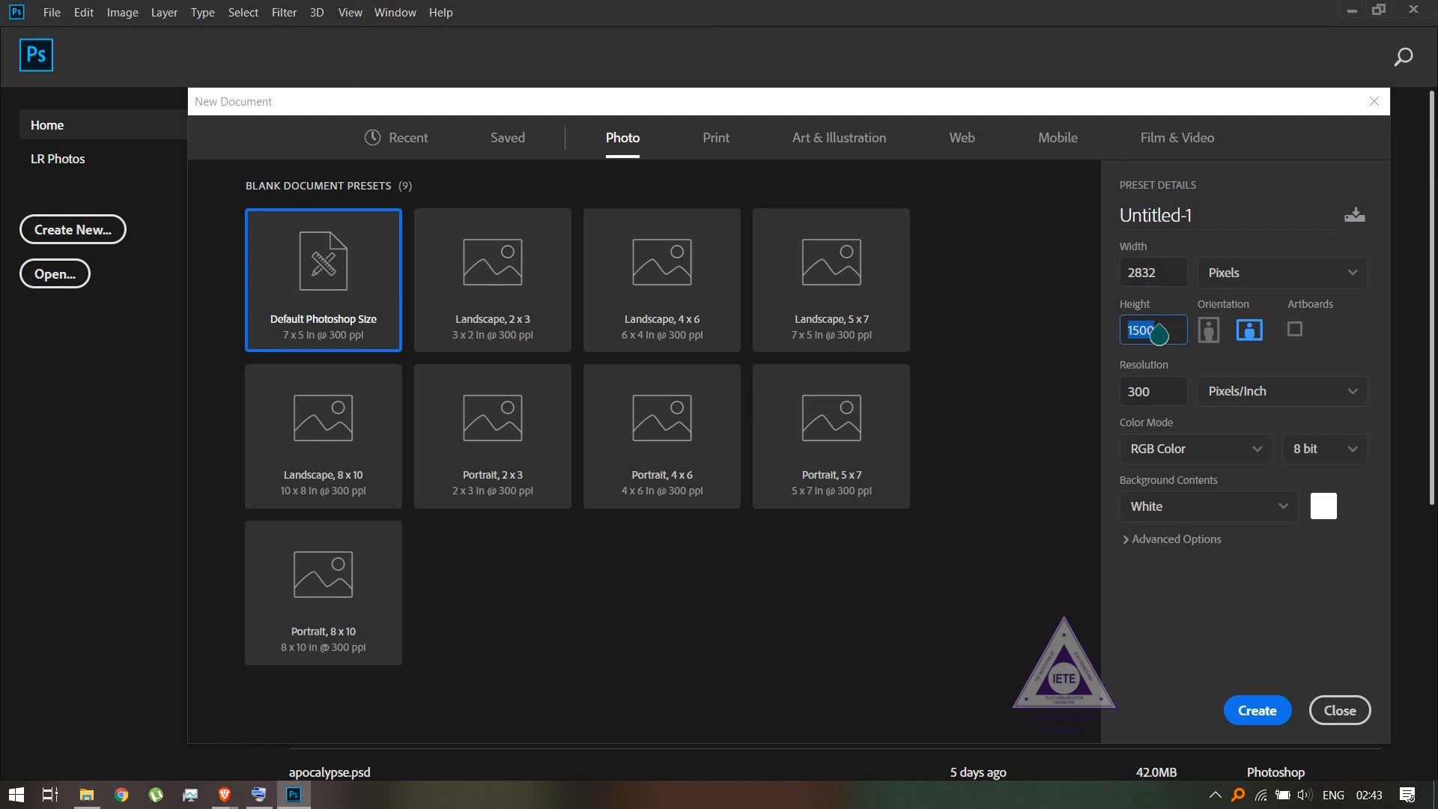
text(4240)
click(1208, 330)
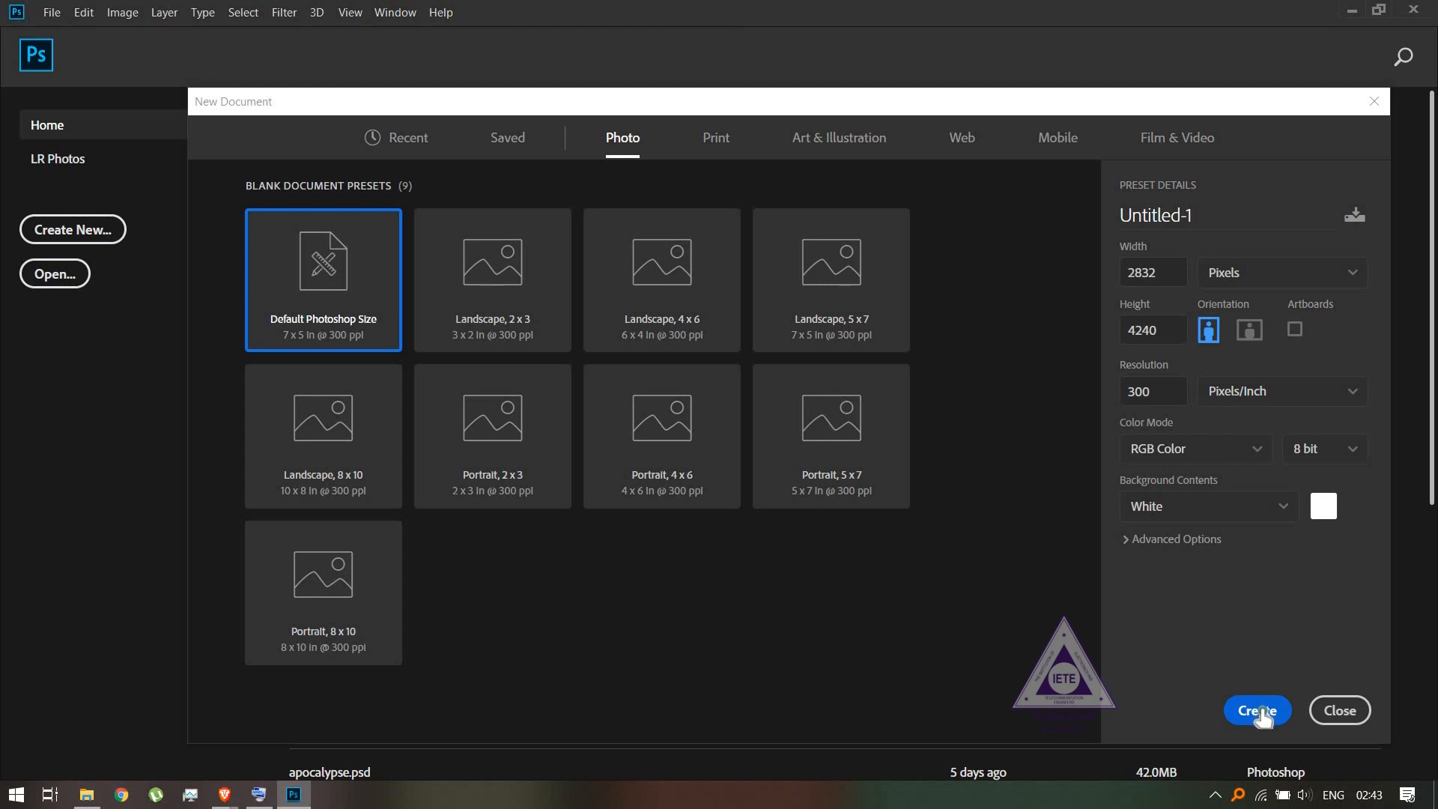
click(1203, 219)
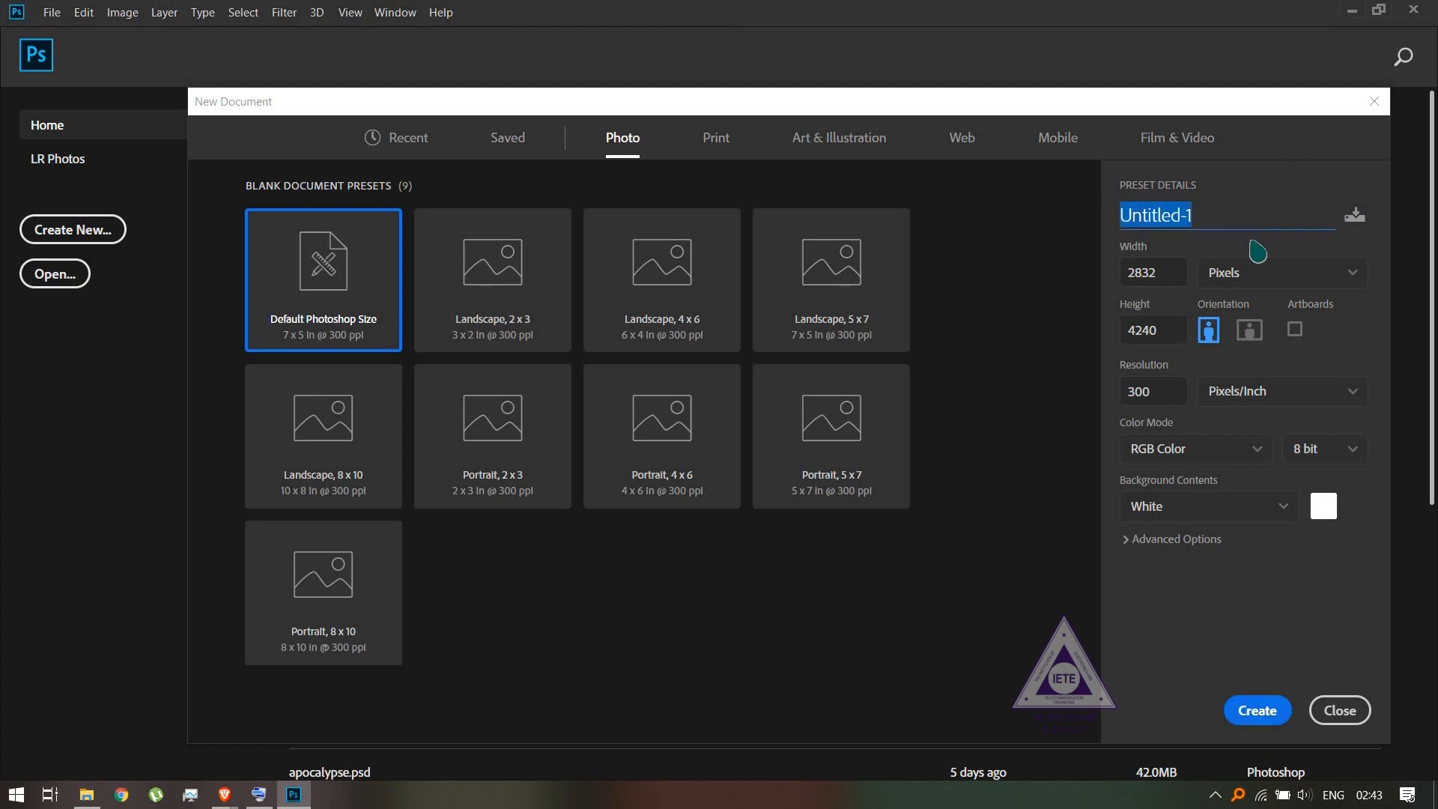
text(CO)
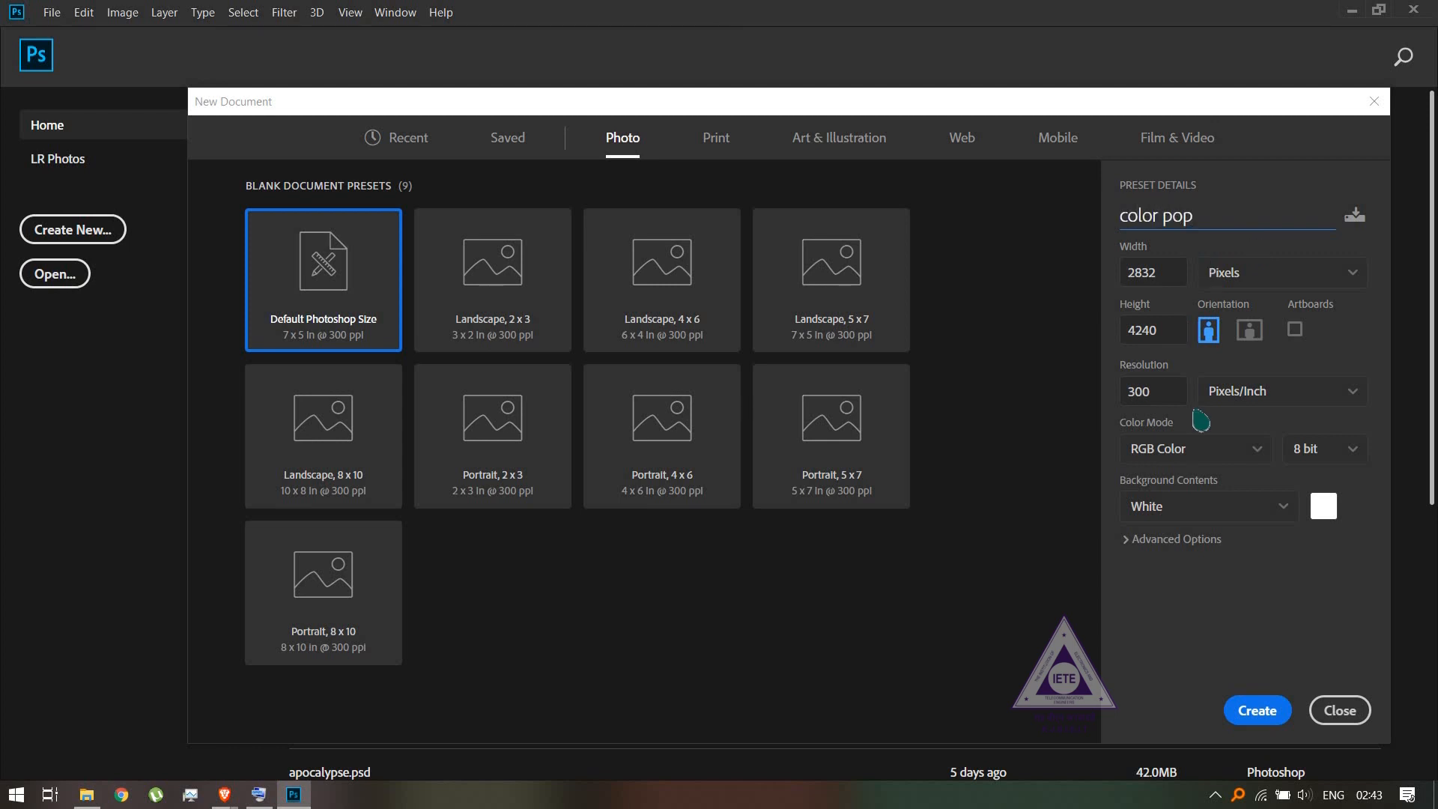
- Create the document and place the Unsplash landscape photo from the color pop folder onto its canvas at the fitted size
click(1247, 718)
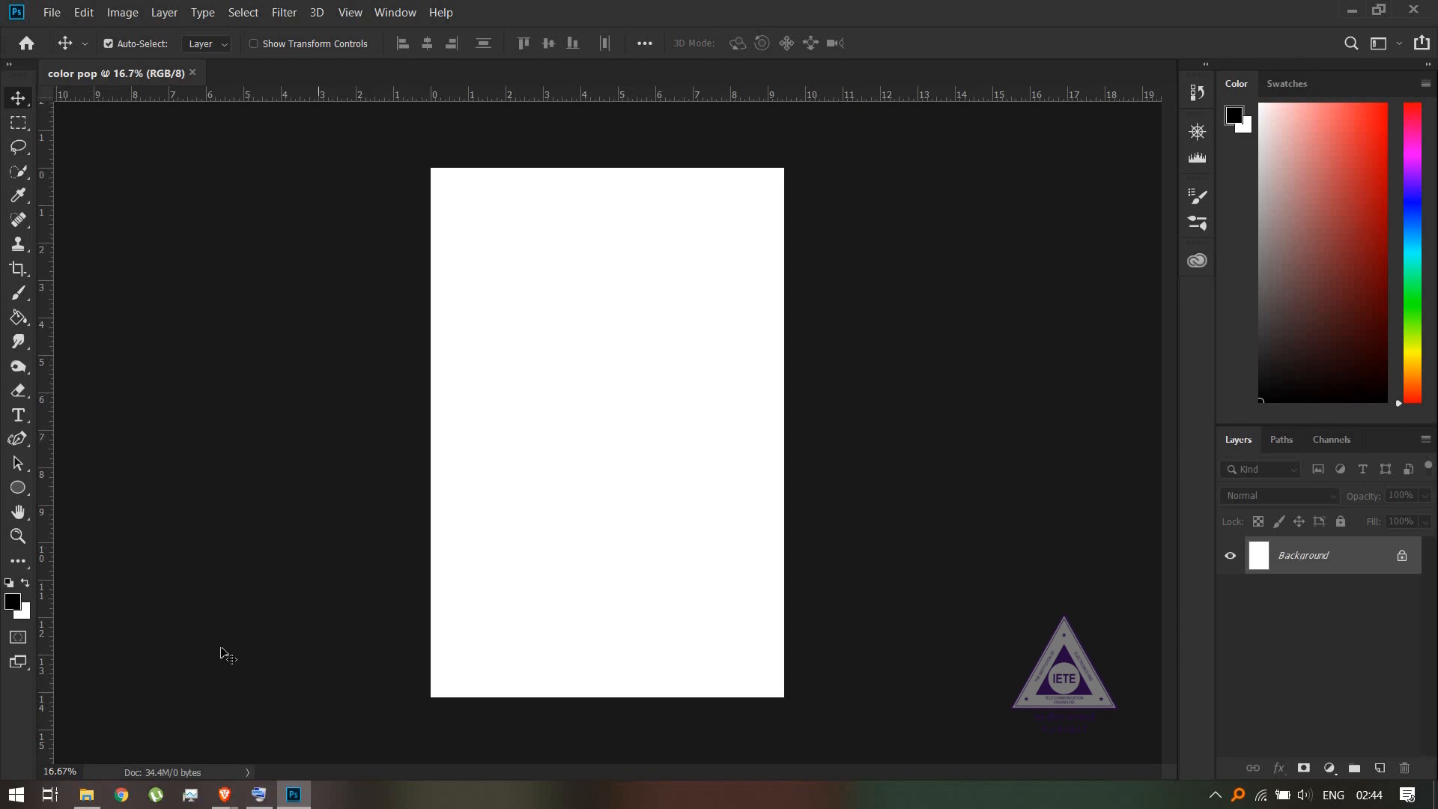
click(94, 798)
double_click(232, 218)
click(412, 218)
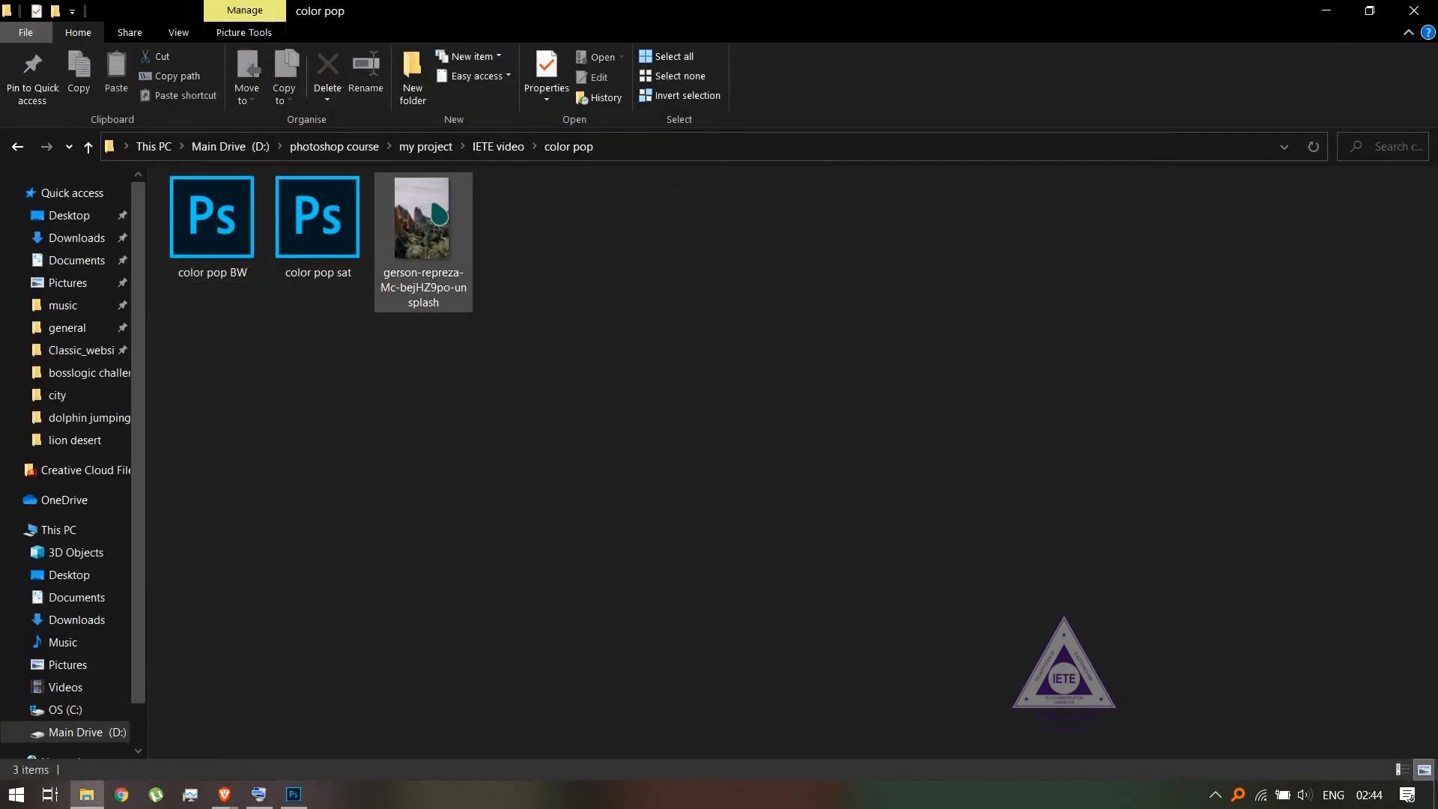
drag(442, 232, 608, 432)
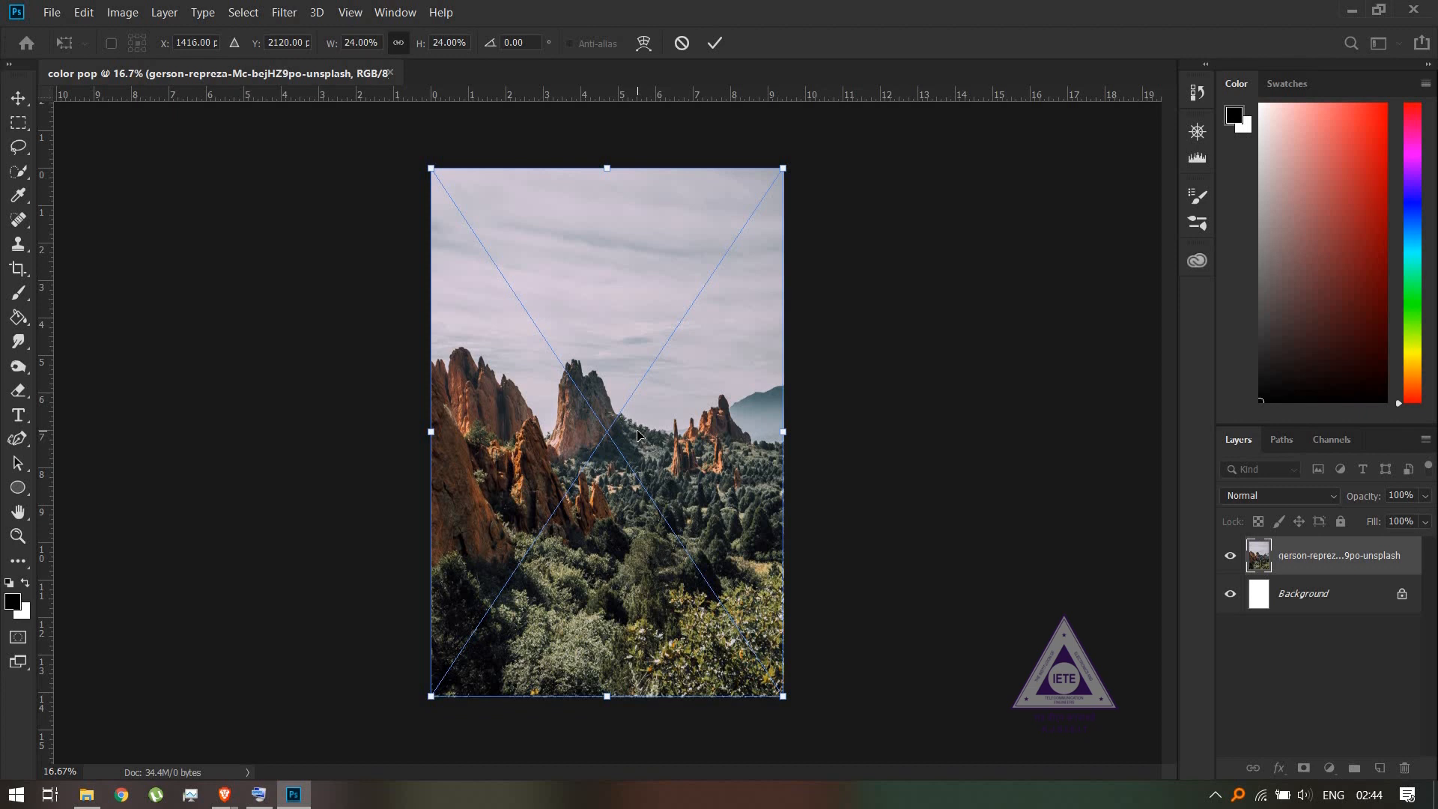
key(Return)
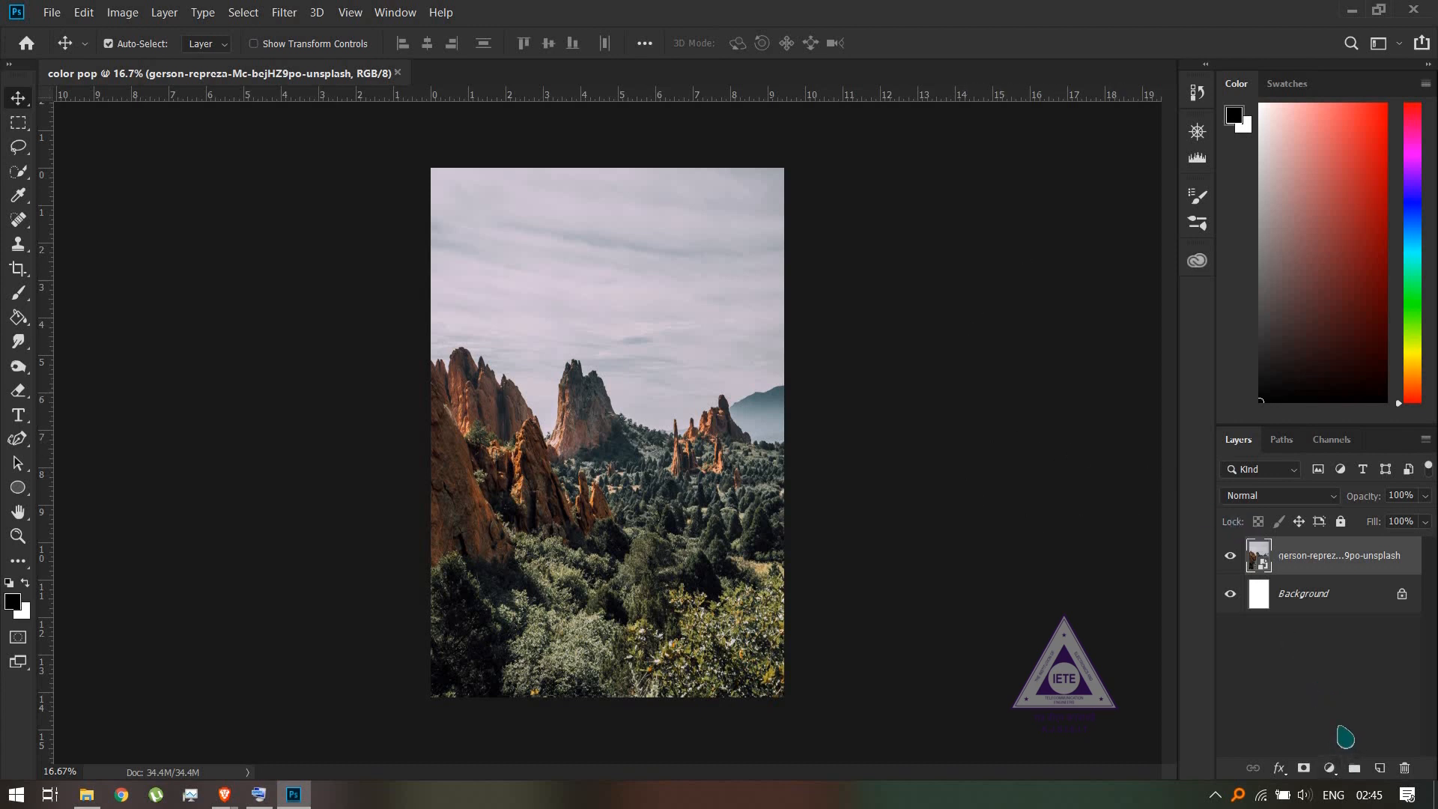
- Add a Hue/Saturation adjustment layer above the photo, try out its hue, saturation and lightness settings, and reset them
click(1330, 769)
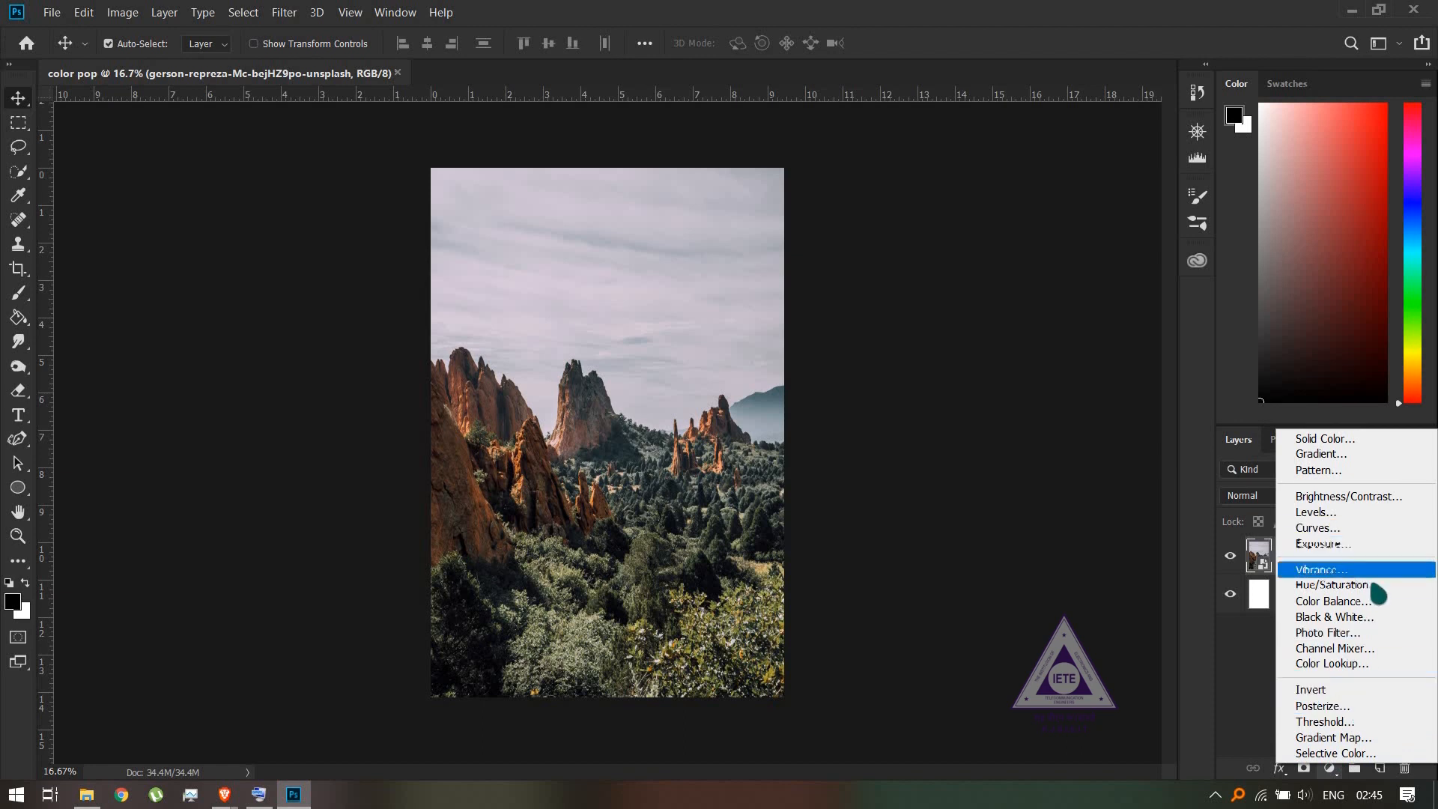
click(1337, 588)
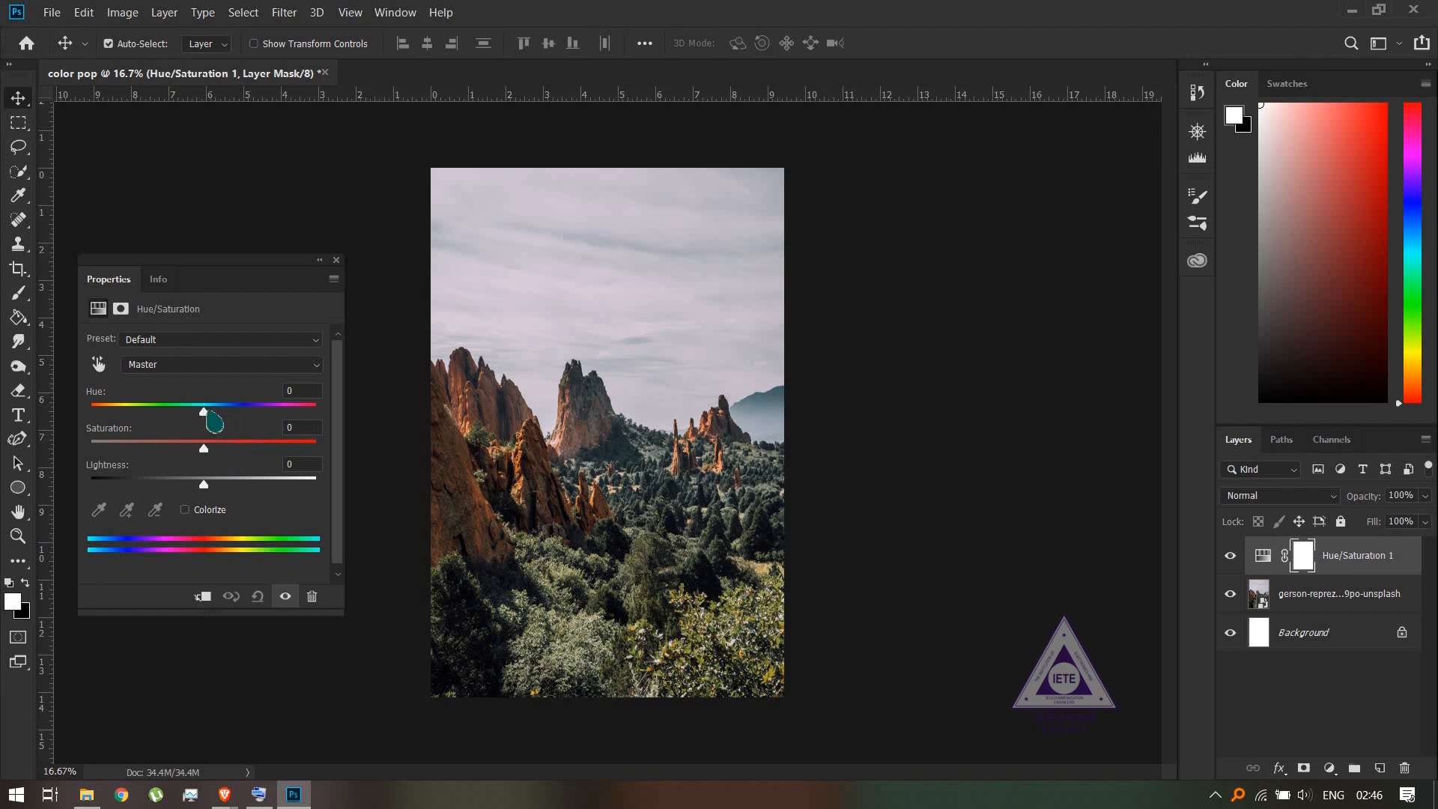
drag(206, 414, 192, 493)
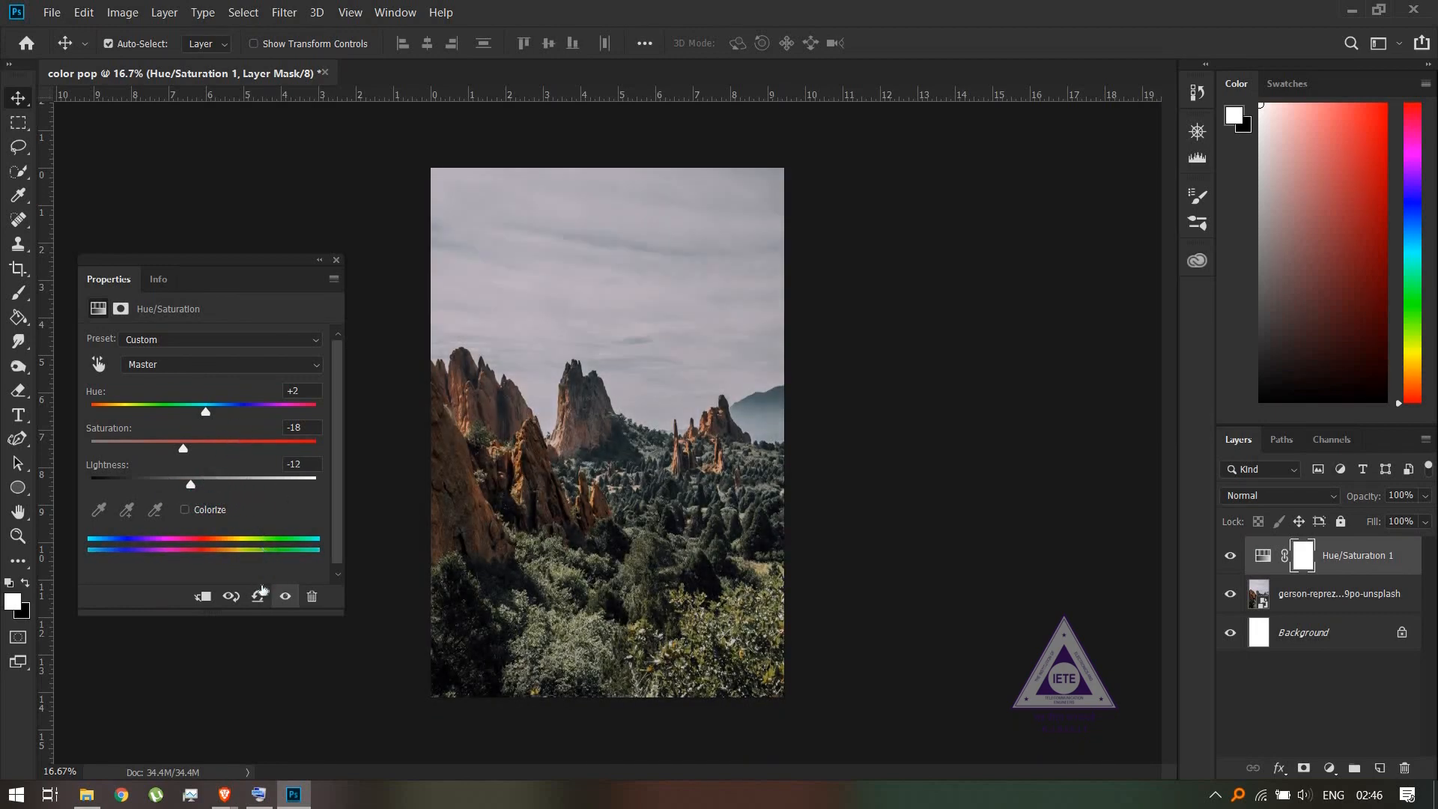
click(259, 596)
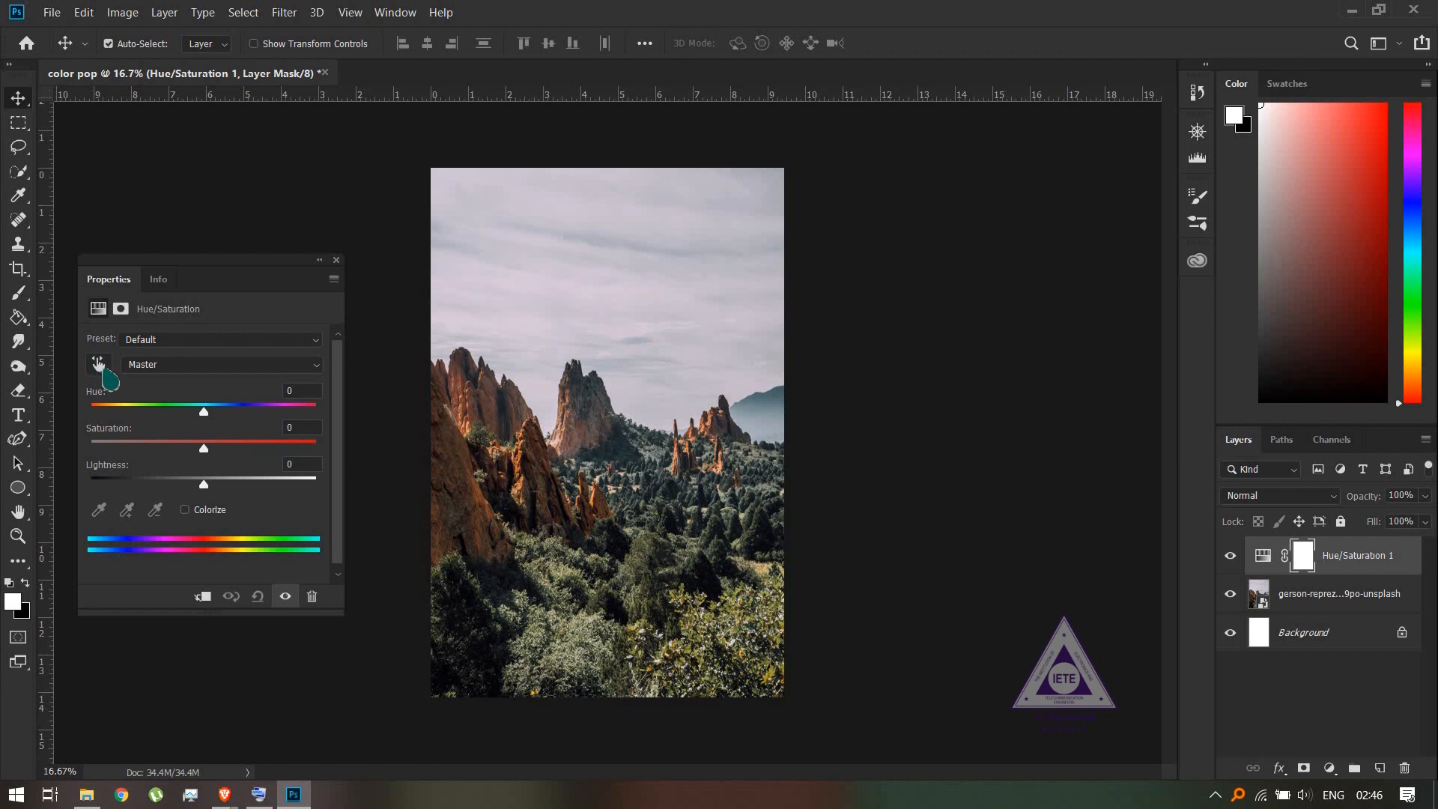
- Sample the bushes in the foreground to target the yellows and set their saturation to -100 in the Hue/Saturation layer
click(99, 367)
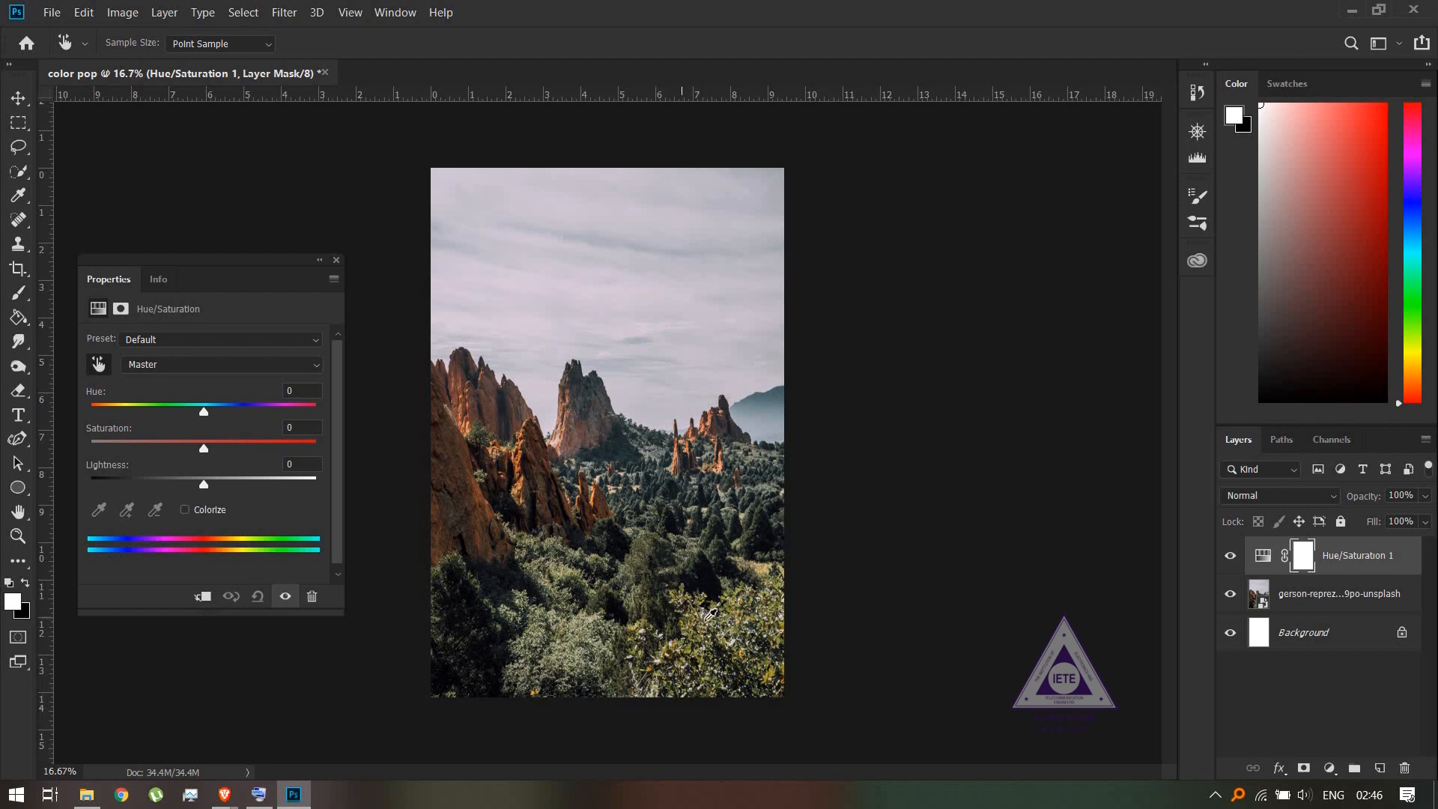
click(700, 617)
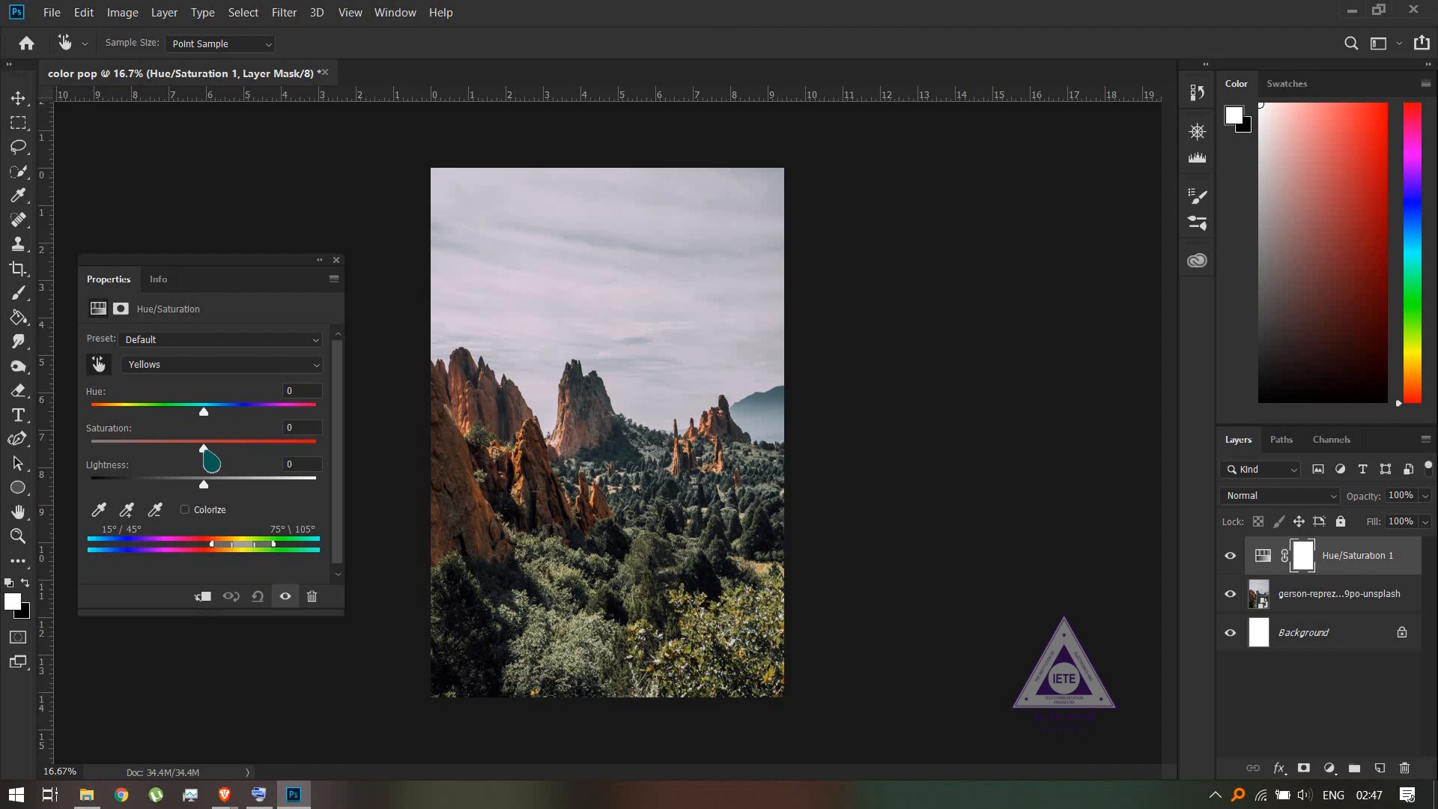
drag(206, 453, 39, 449)
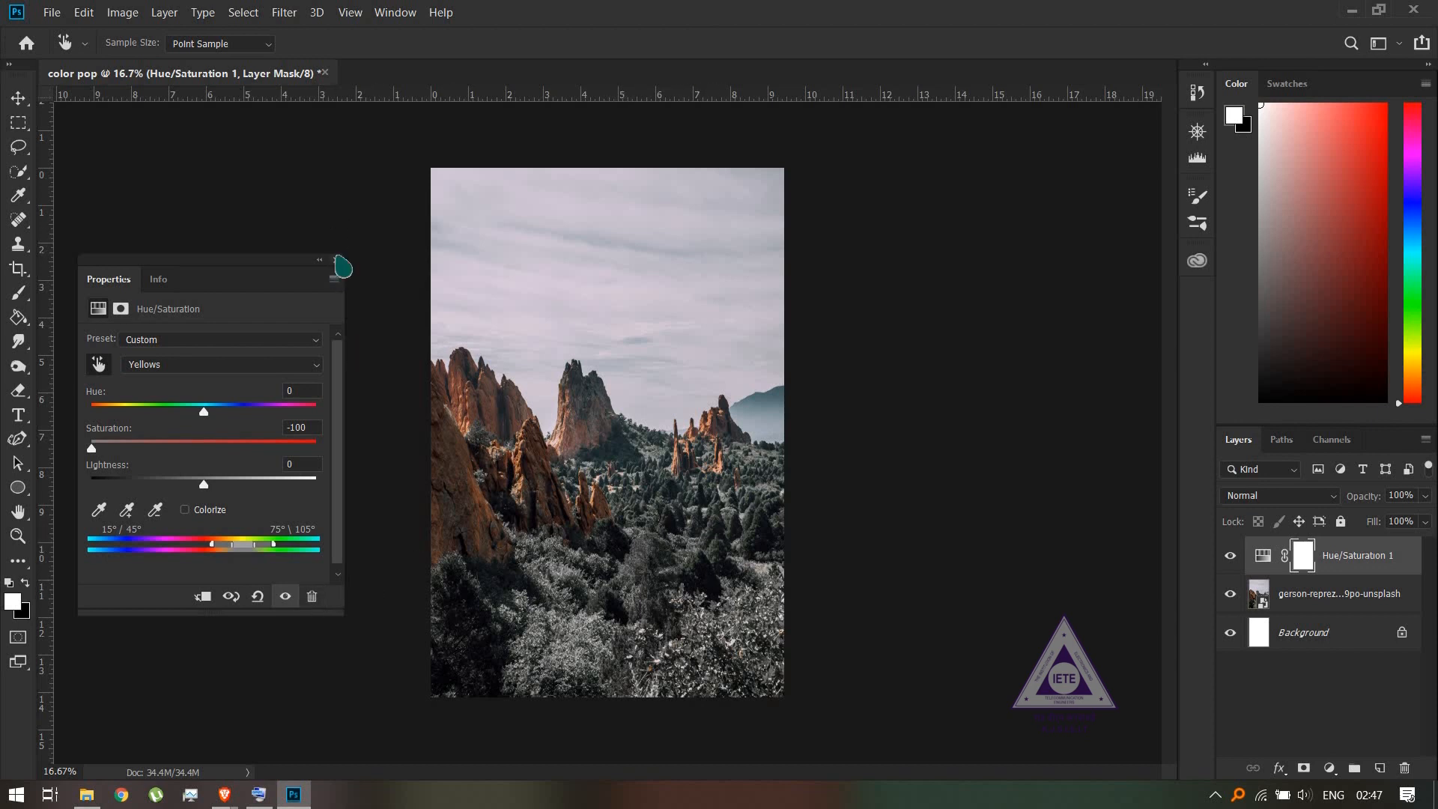
click(335, 259)
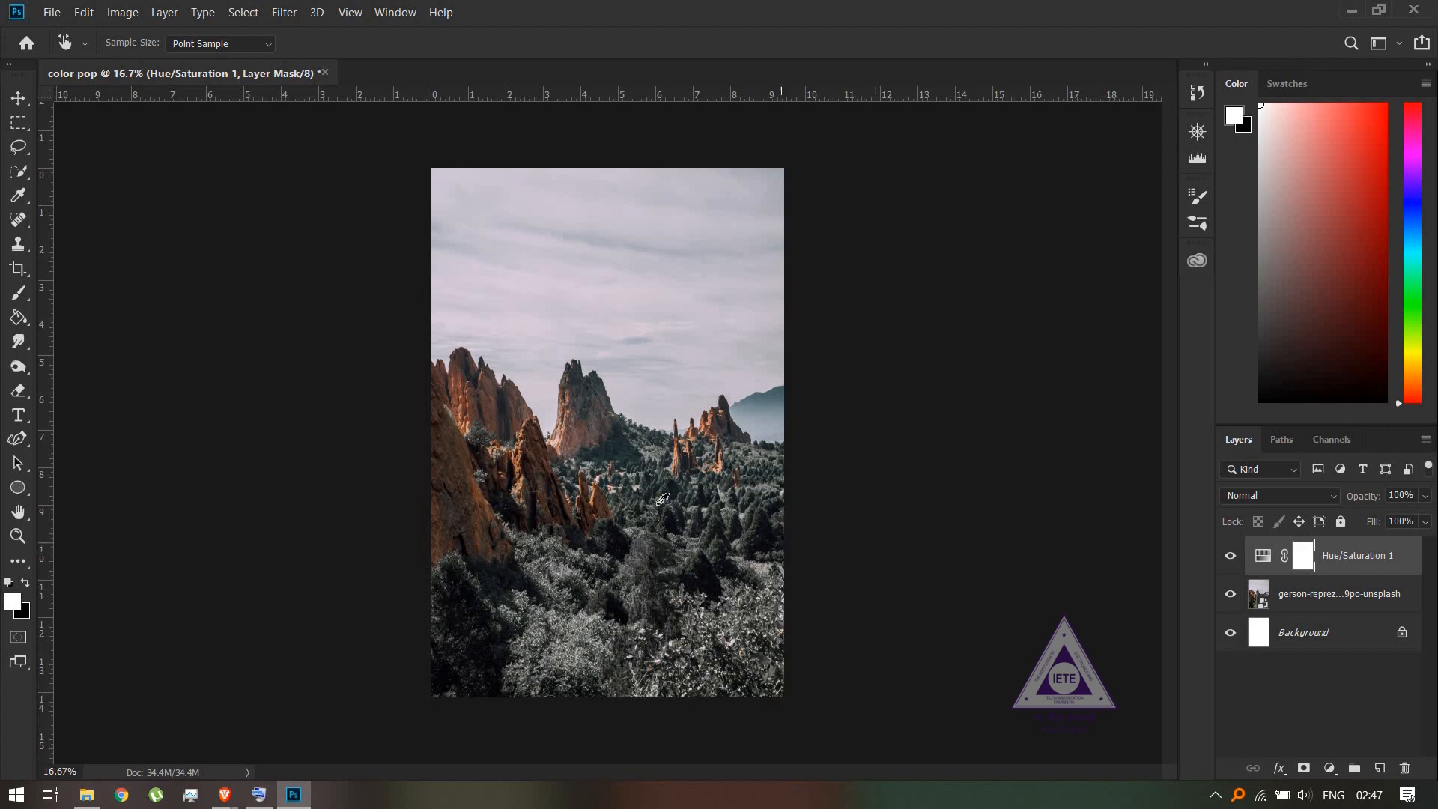
key(v)
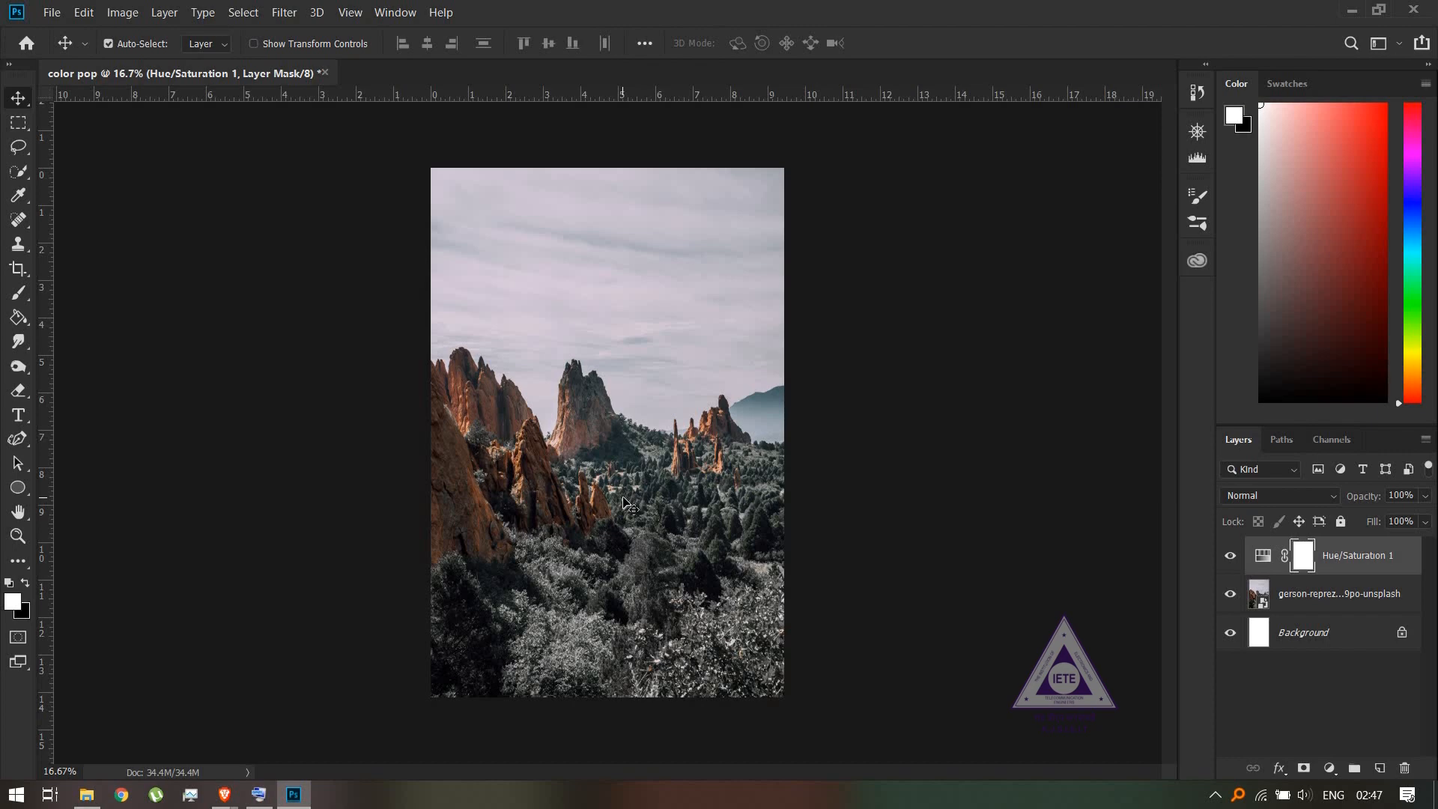
- Add a Black & White adjustment layer with the Default preset above the Hue/Saturation layer
key(ctrl+plus)
key(ctrl+plus)
key(ctrl+plus)
key(ctrl+plus)
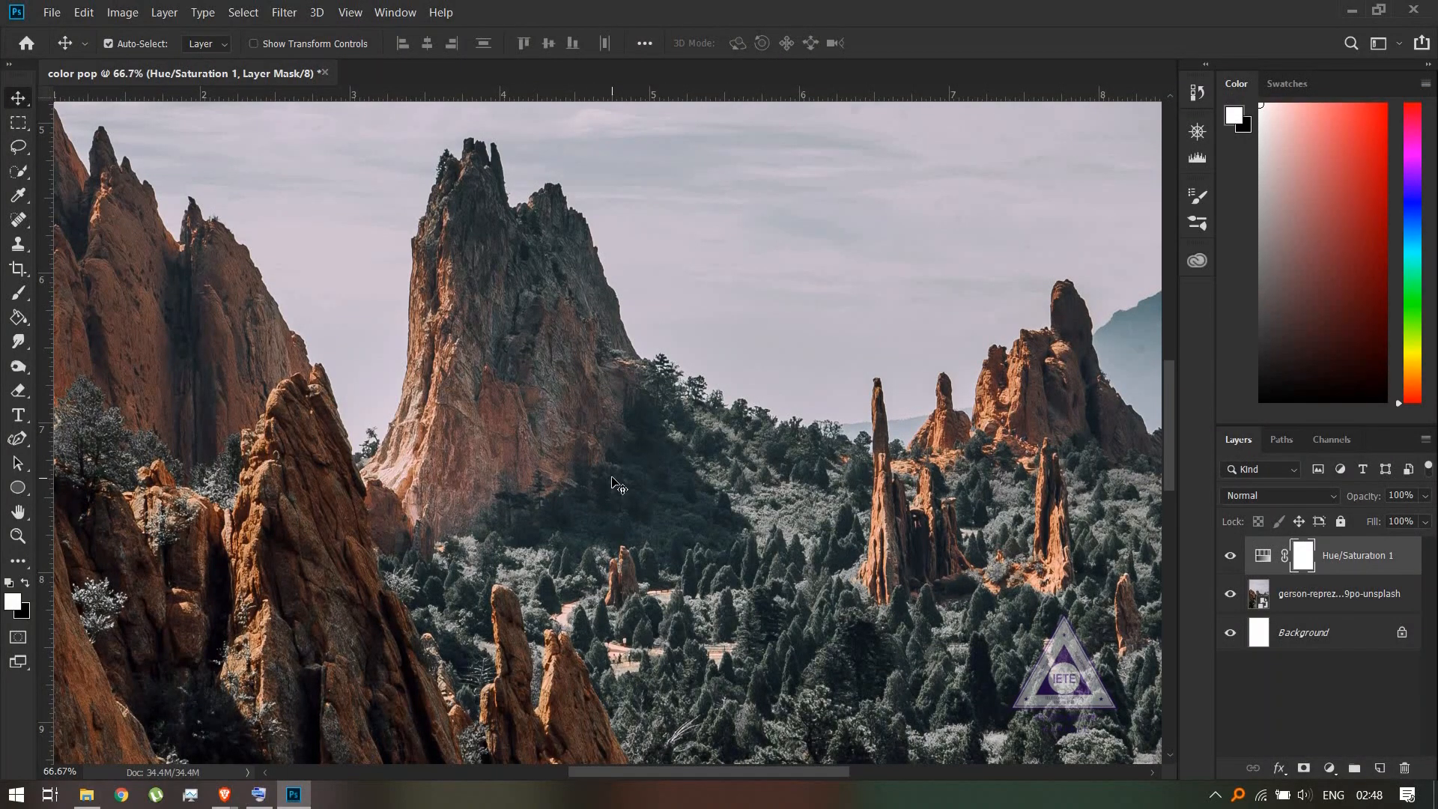
drag(702, 463, 636, 390)
drag(787, 564, 691, 538)
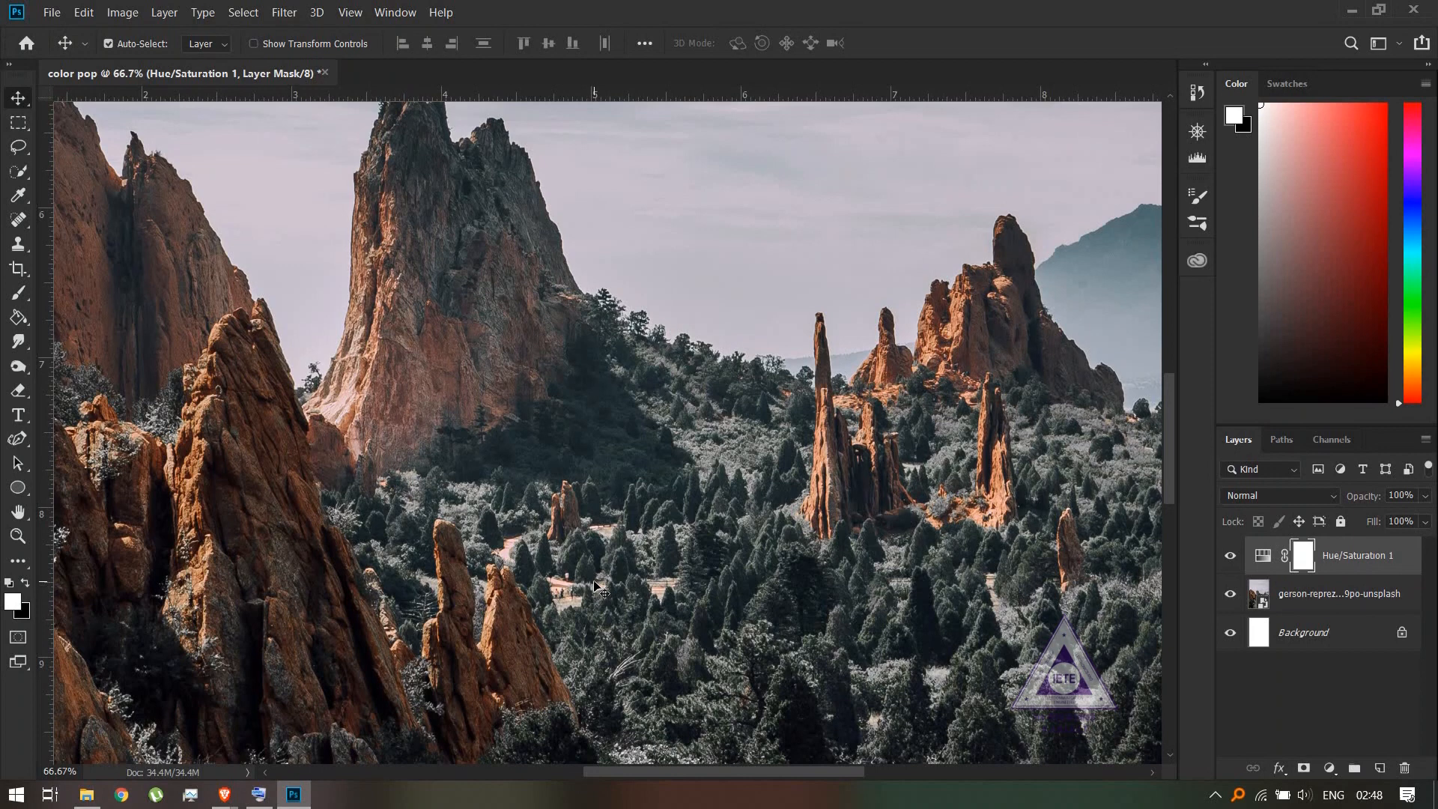
key(x)
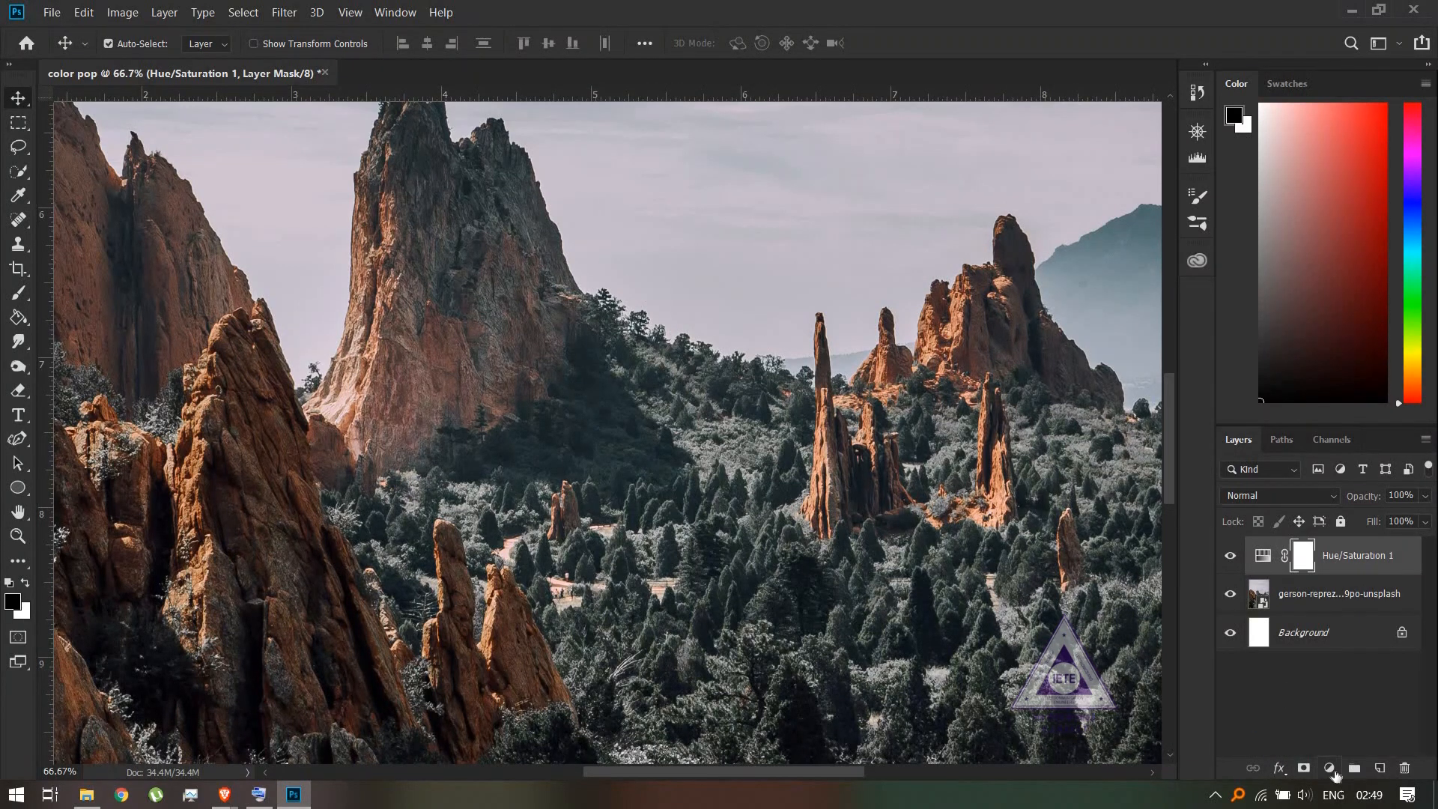
click(1330, 769)
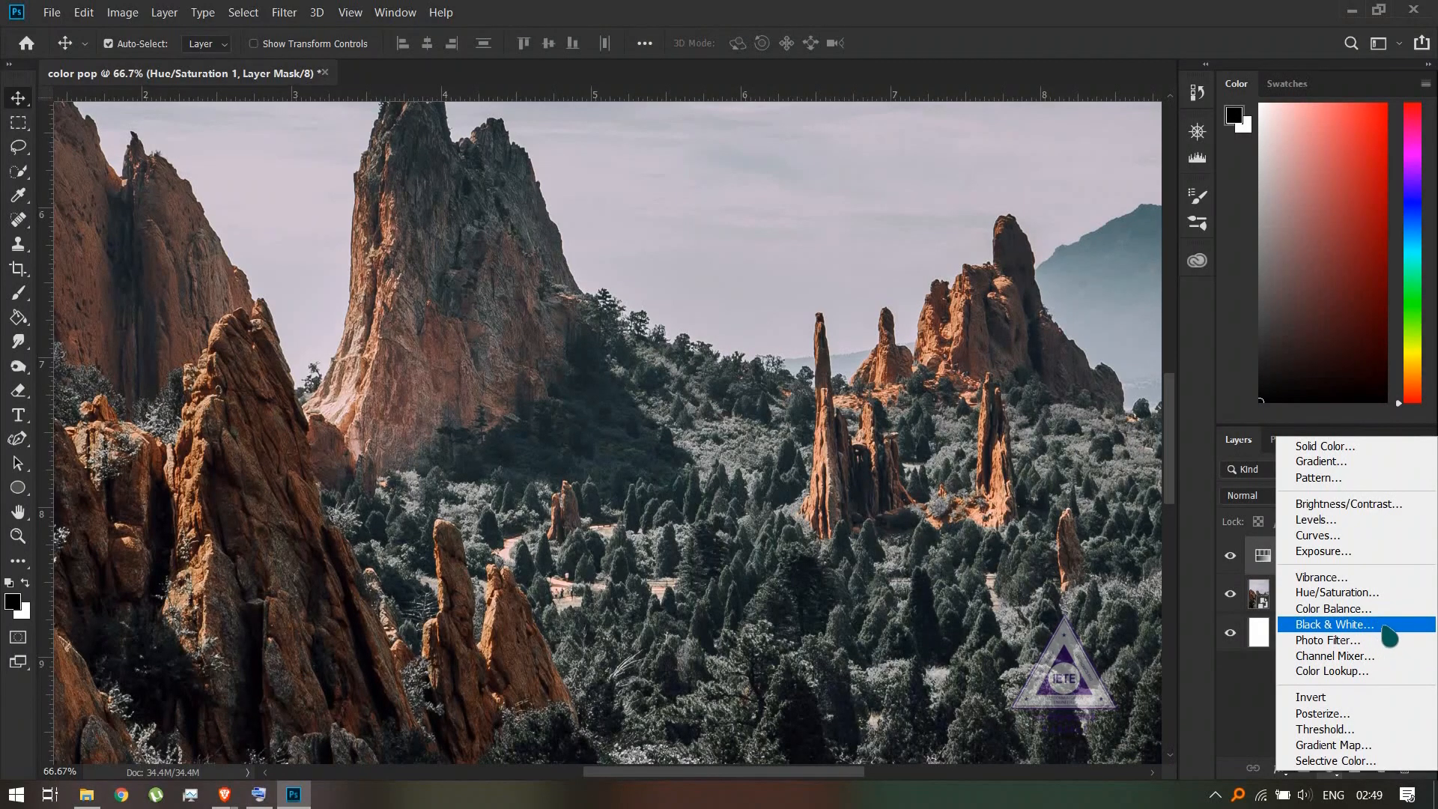
click(1341, 625)
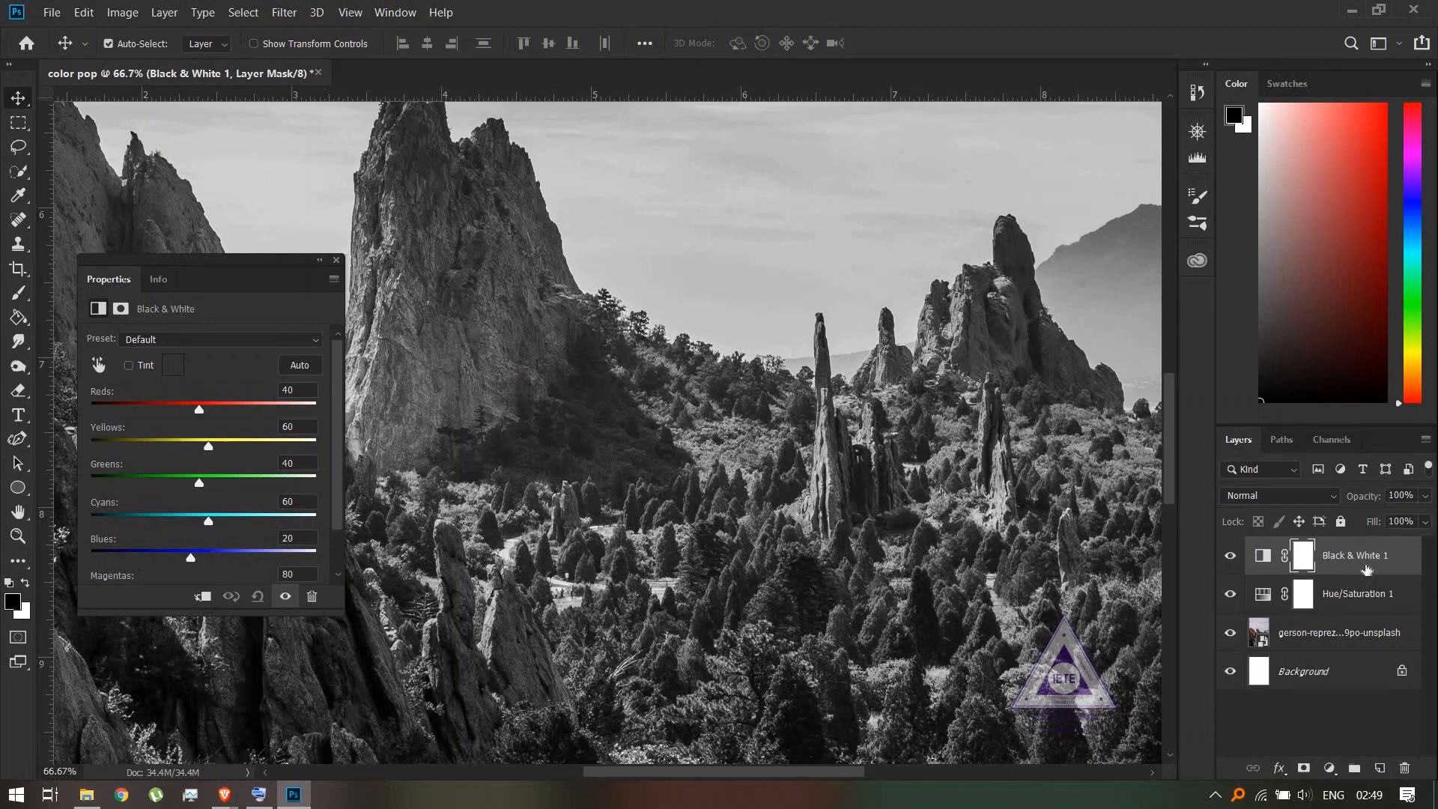
drag(271, 294, 642, 321)
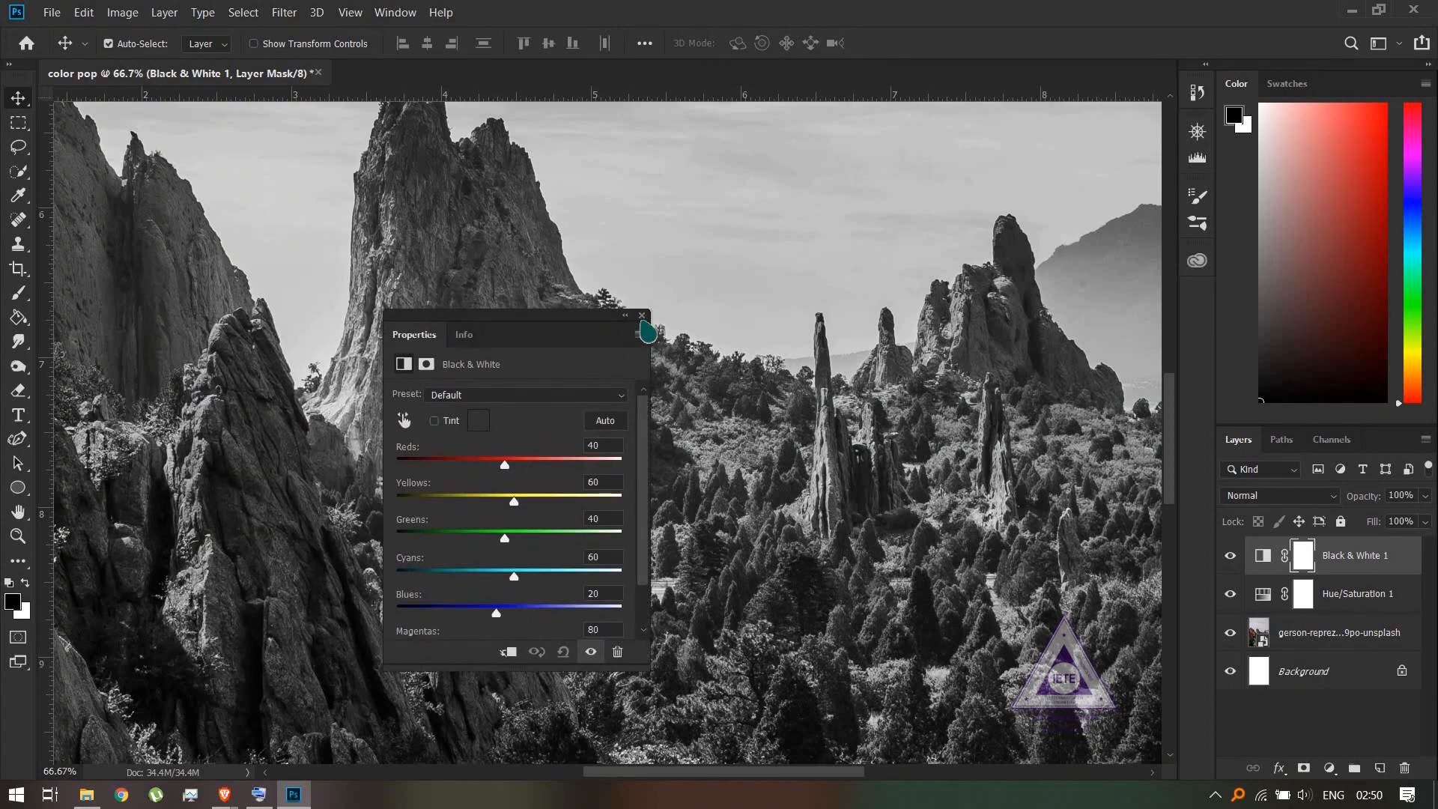
click(643, 315)
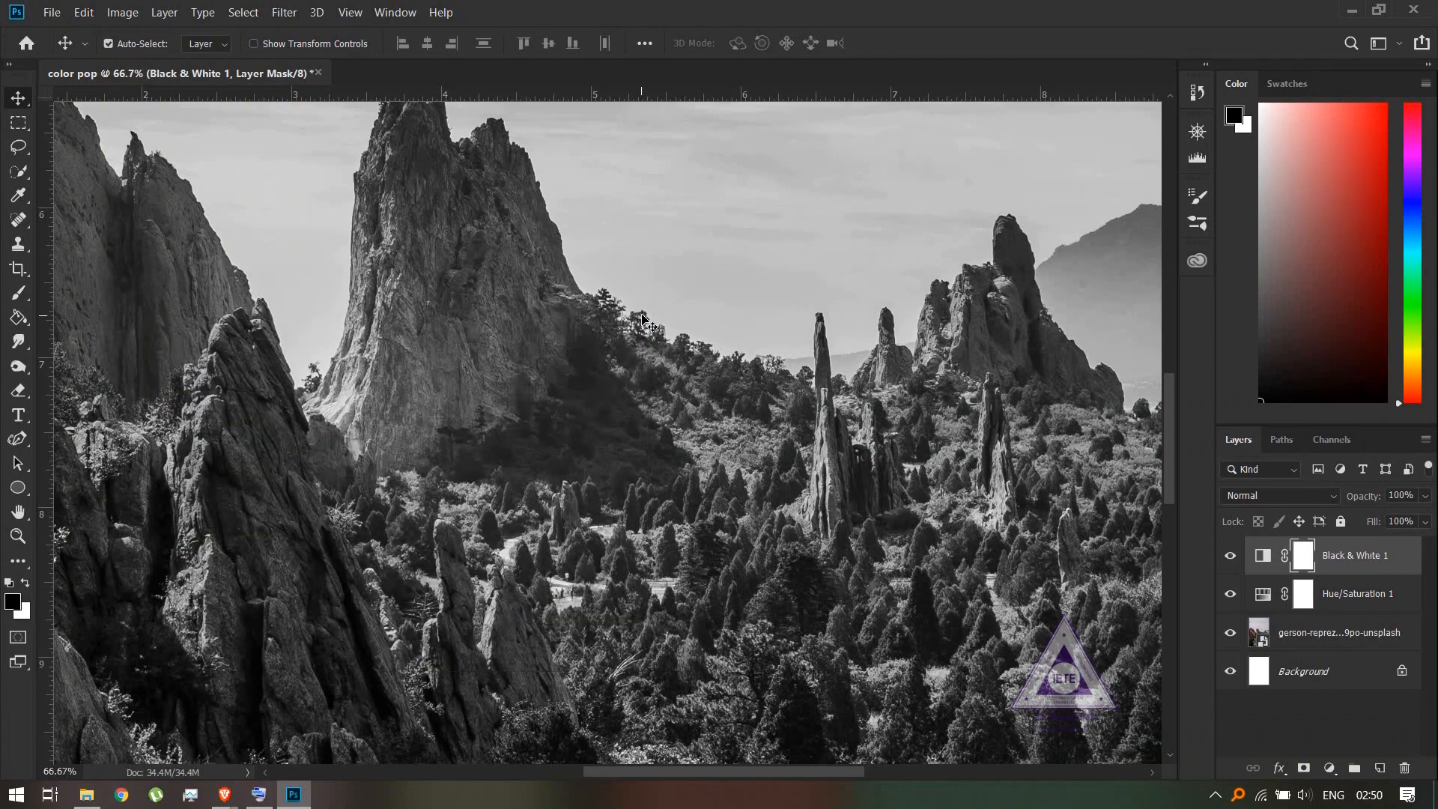
- Hide and show the Black & White layer to compare the photo with and without it
key(ctrl+minus)
key(ctrl+minus)
key(ctrl+minus)
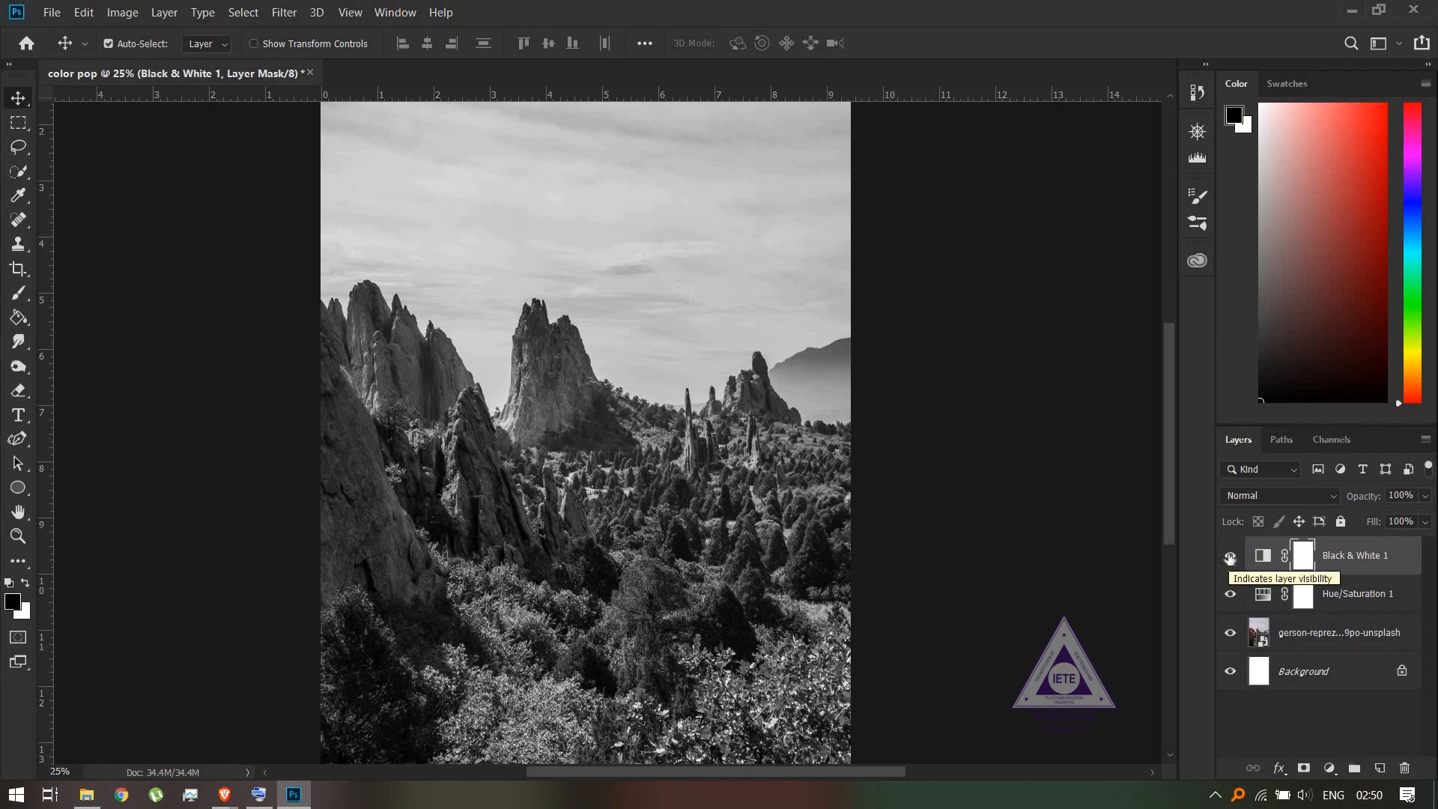
click(1229, 557)
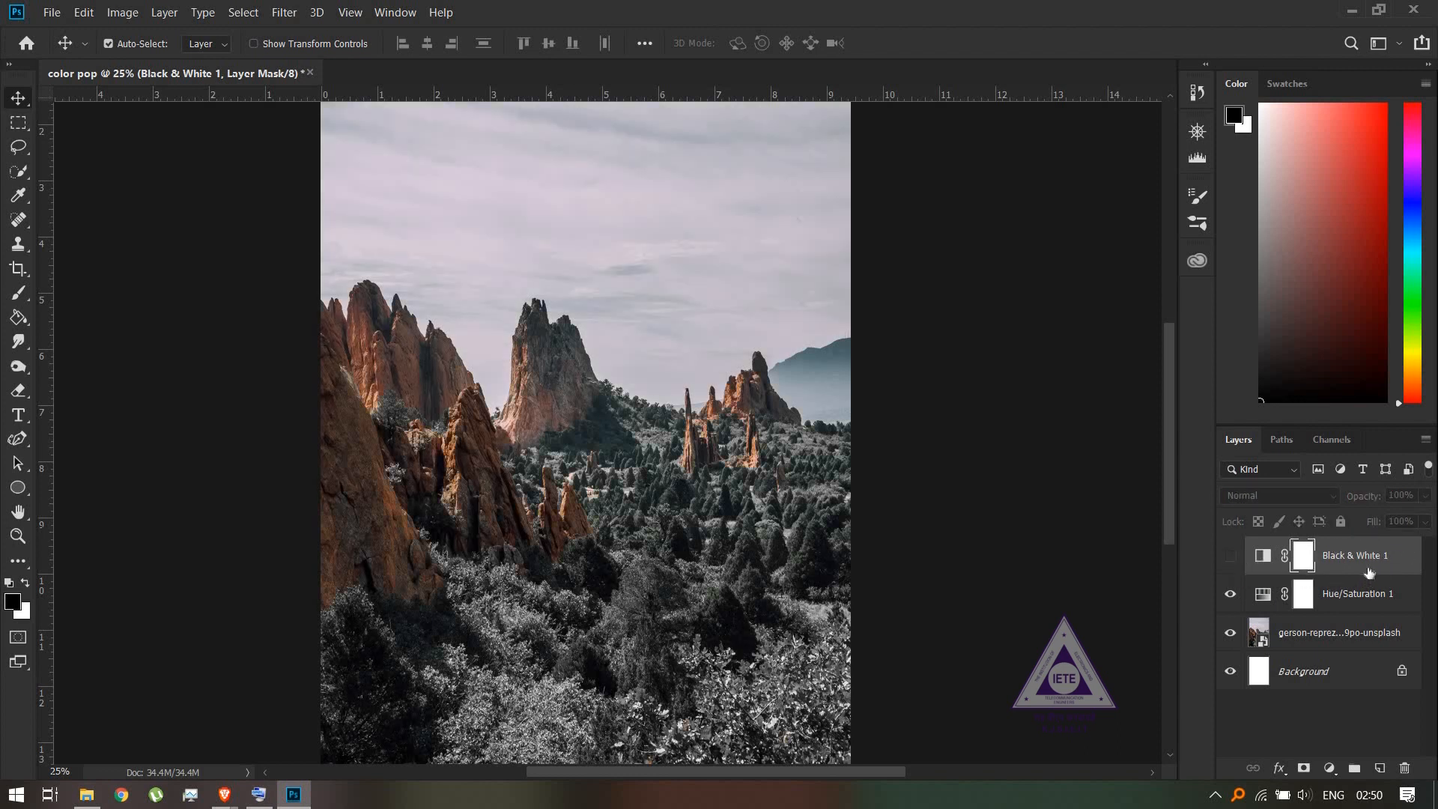
click(1230, 557)
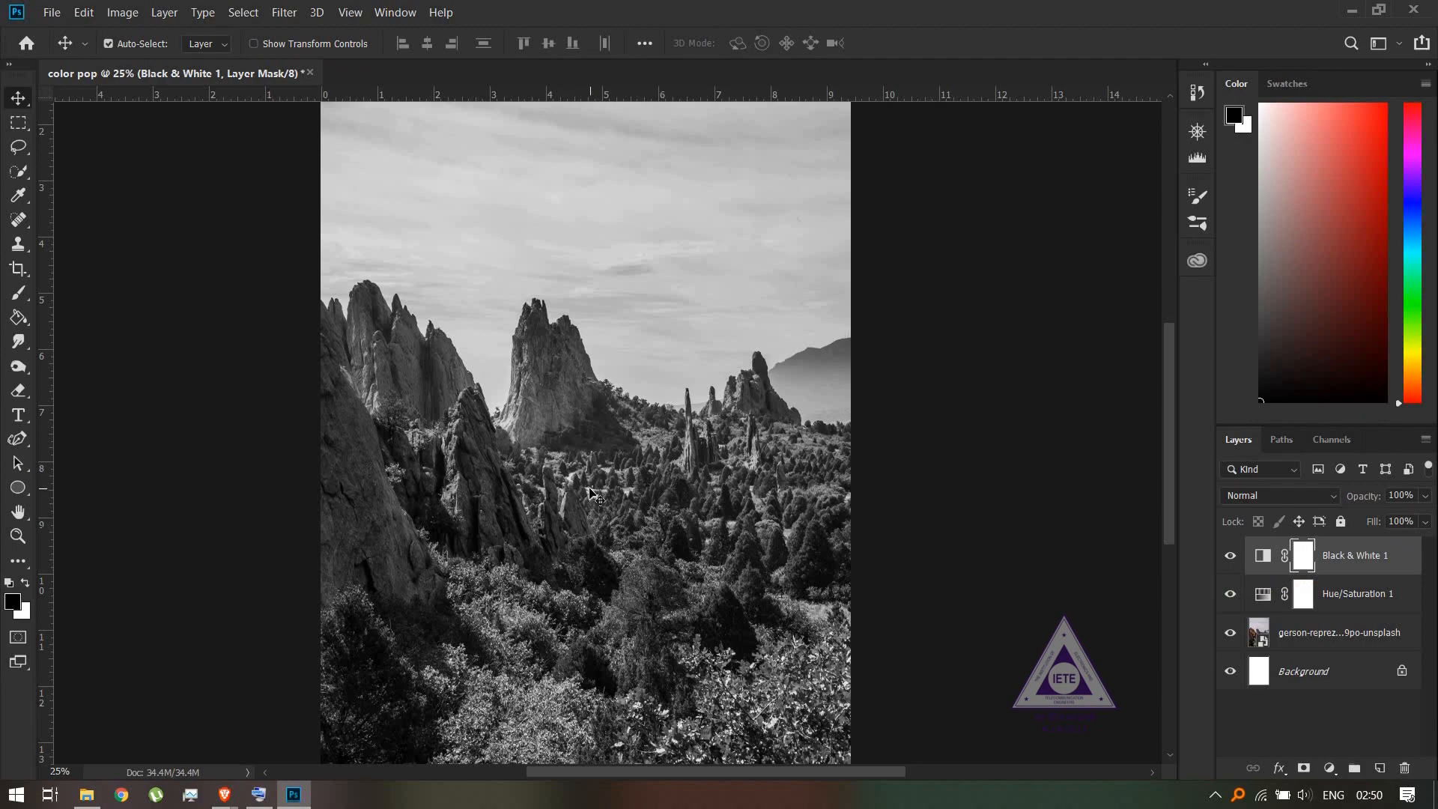
- Choose the Brush tool, invert the Black & White layer's mask to black, and make white the foreground colour
scroll(591, 494, up, 3)
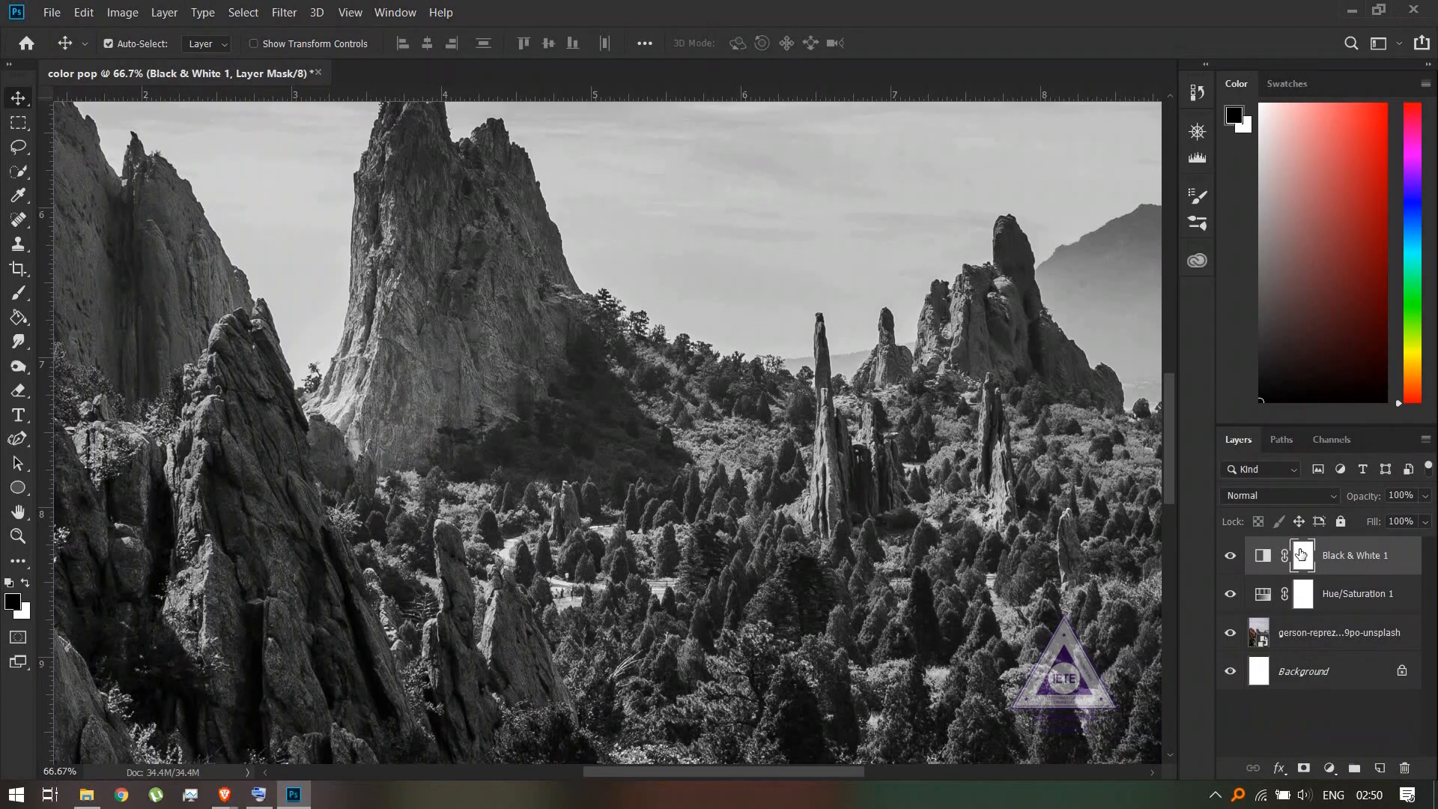
click(20, 295)
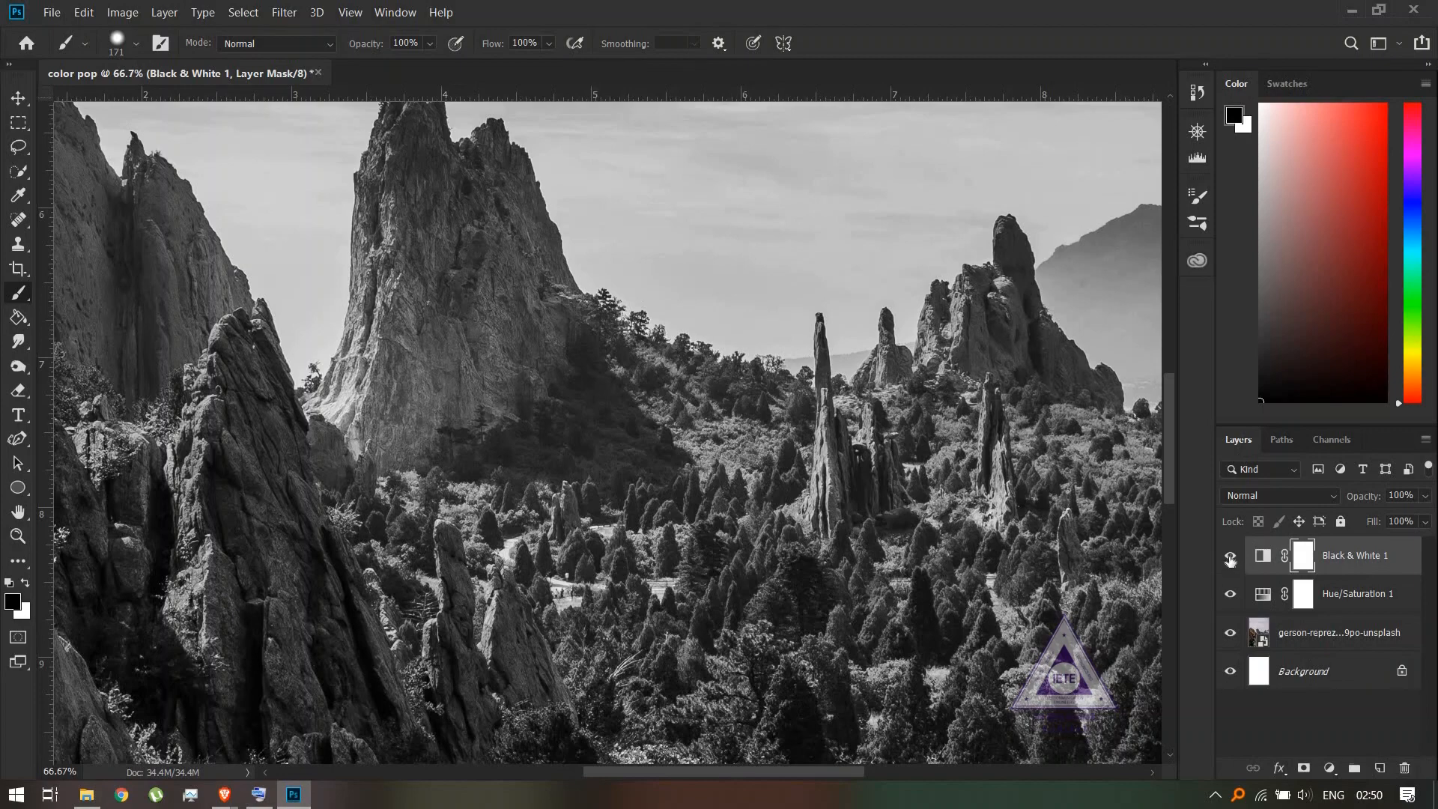
click(1229, 557)
click(1229, 558)
scroll(1142, 608, down, 3)
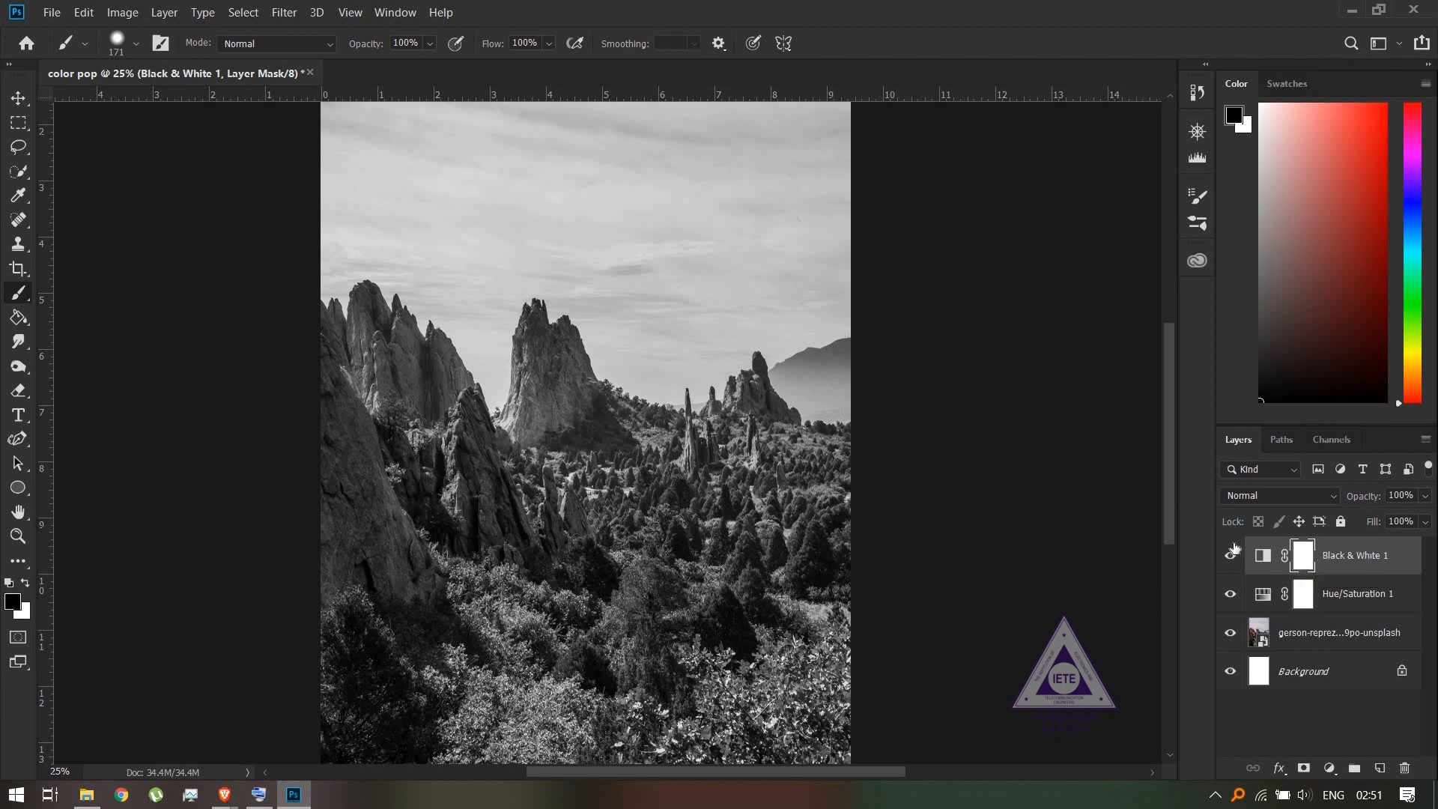
key(ctrl+i)
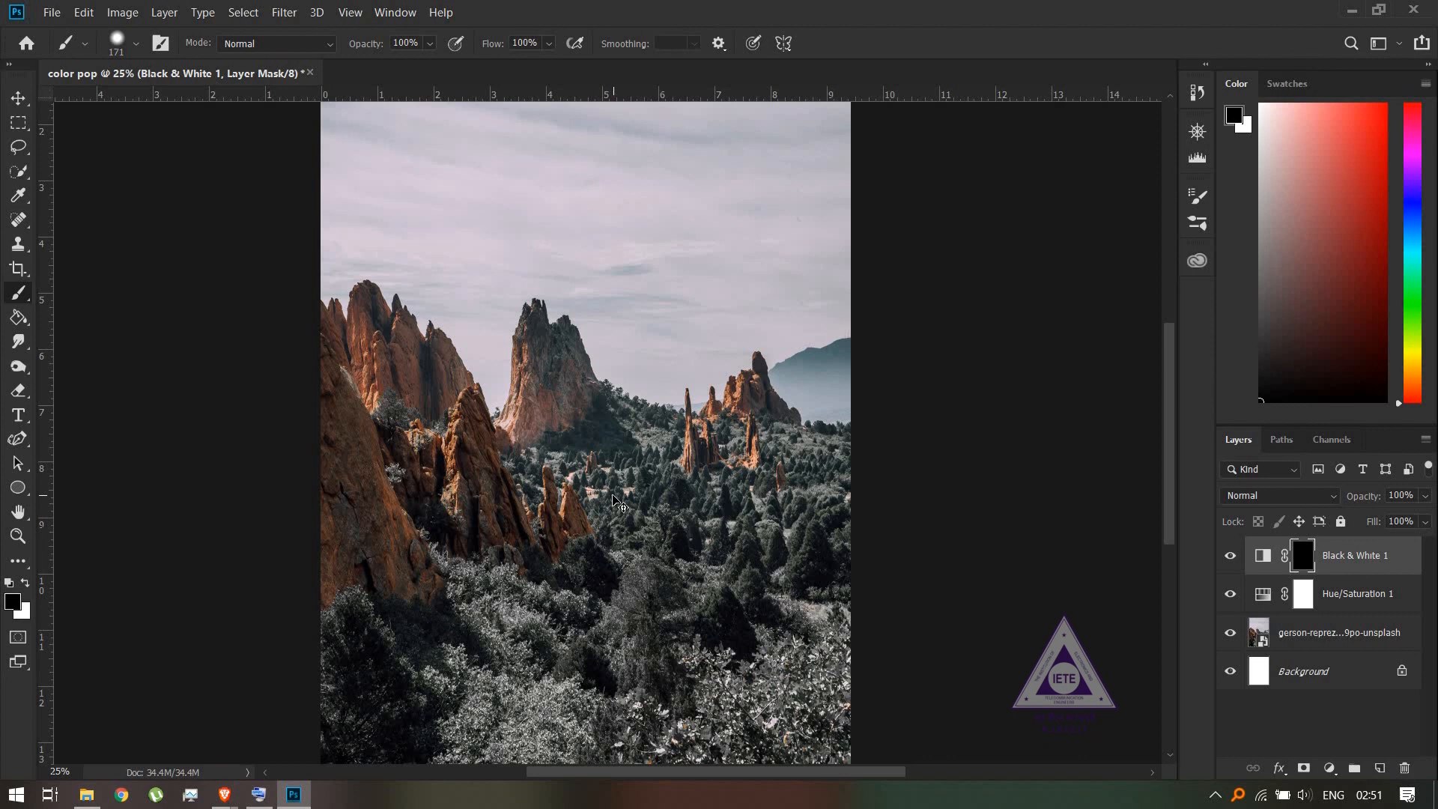
key(x)
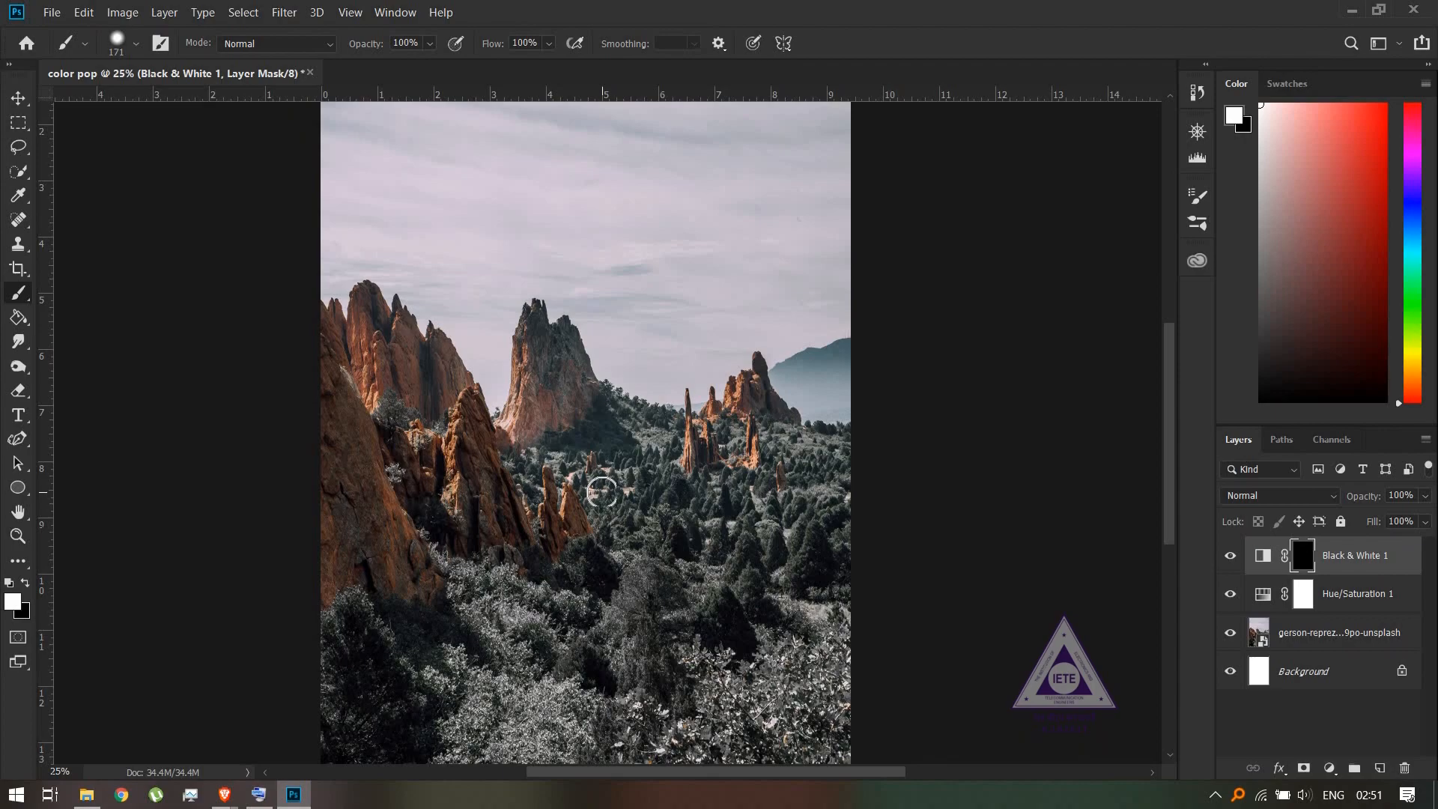
- Check the foreground colour used for painting the mask in the Color Picker without changing it
scroll(602, 492, up, 3)
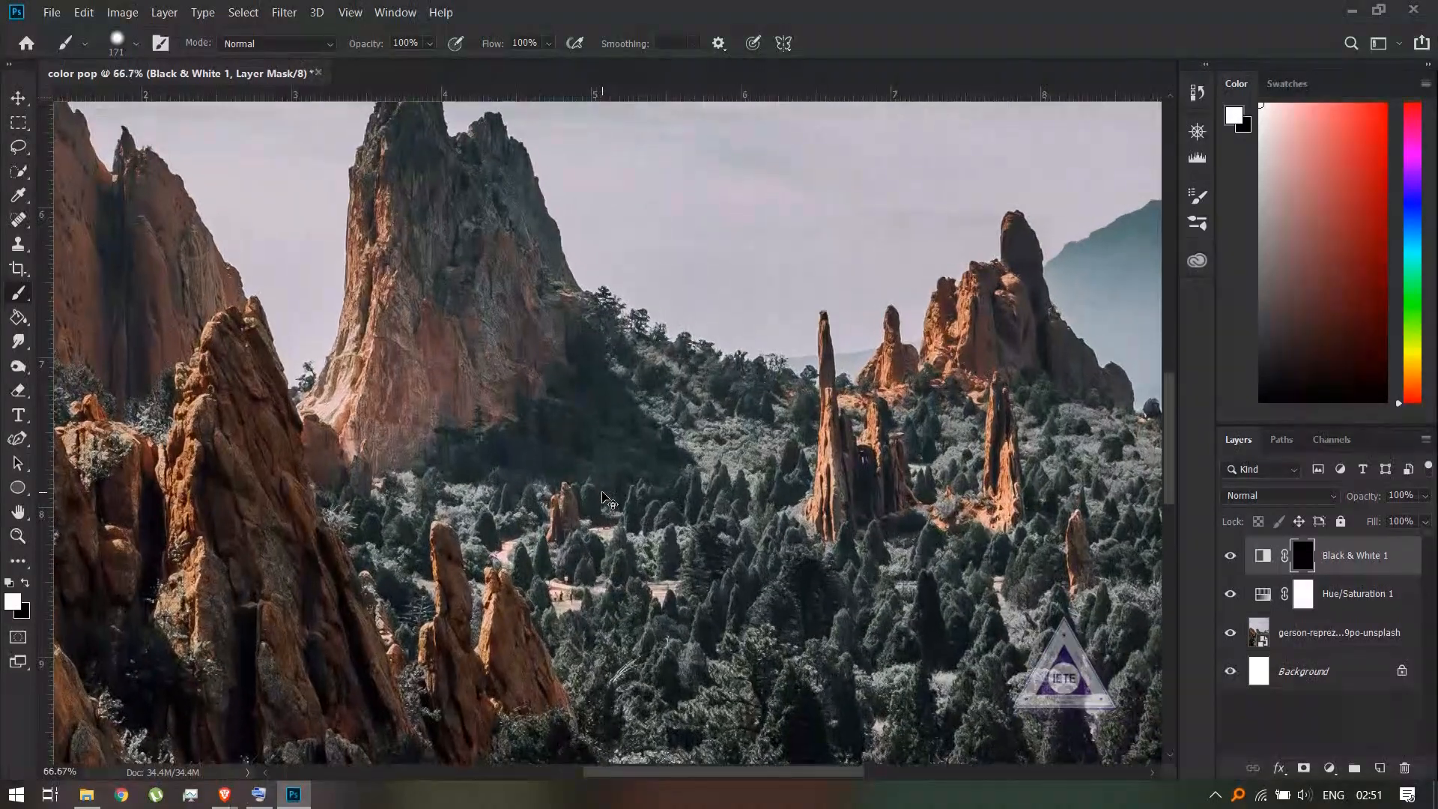
scroll(607, 498, up, 1)
drag(602, 497, 559, 309)
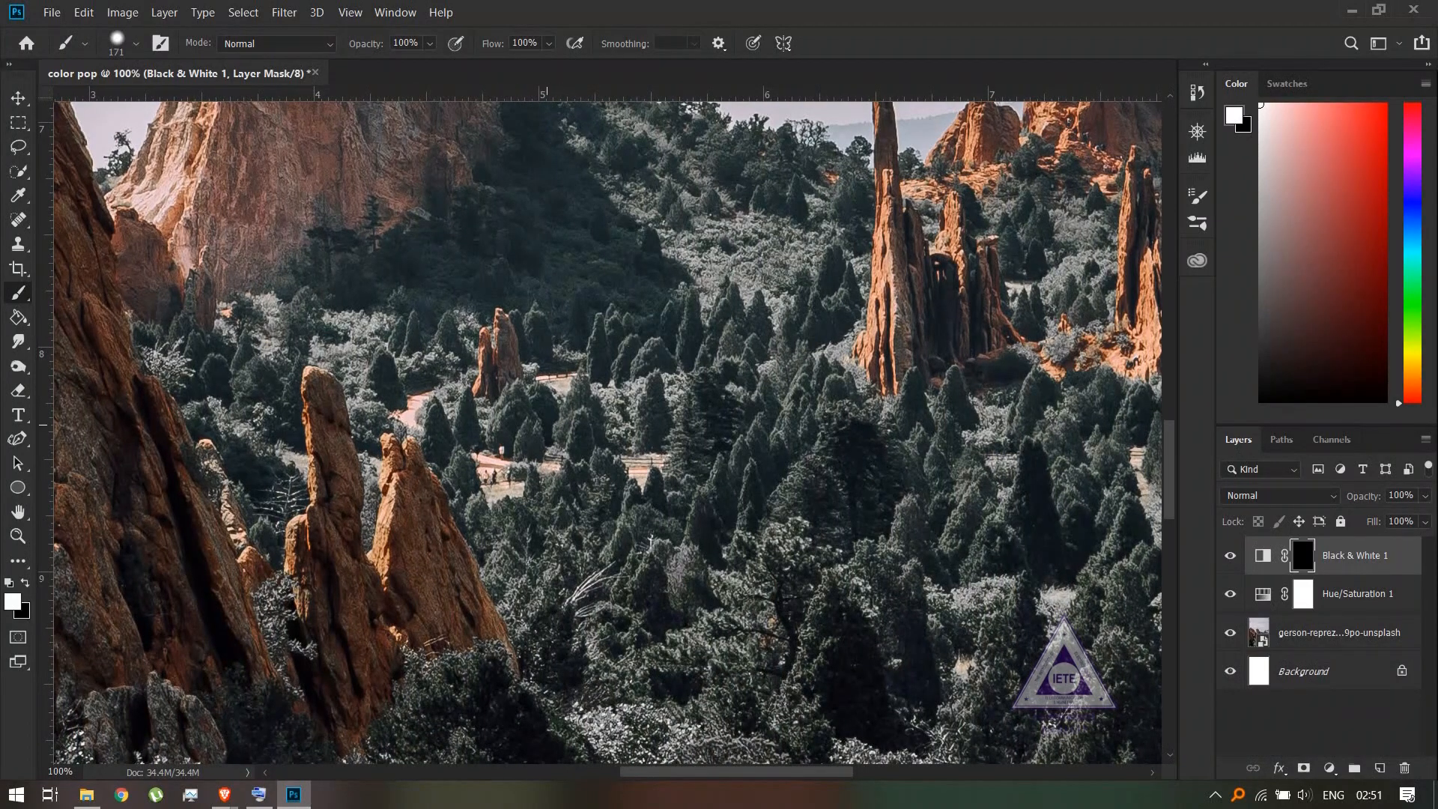
click(12, 600)
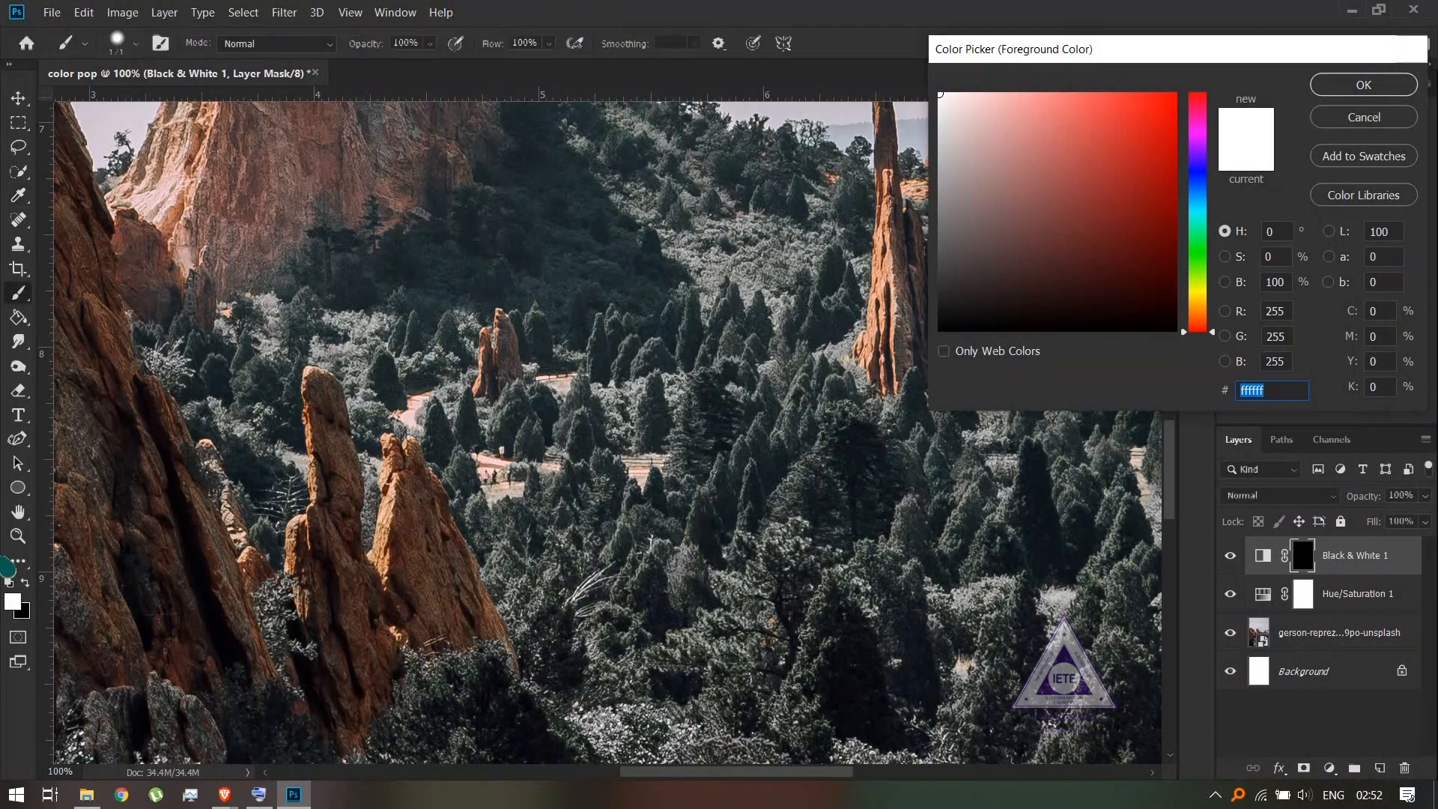
click(1410, 49)
- Try painting the Black & White mask over the path and nearby rocks with the 171-pixel brush, and undo the strokes
key(b)
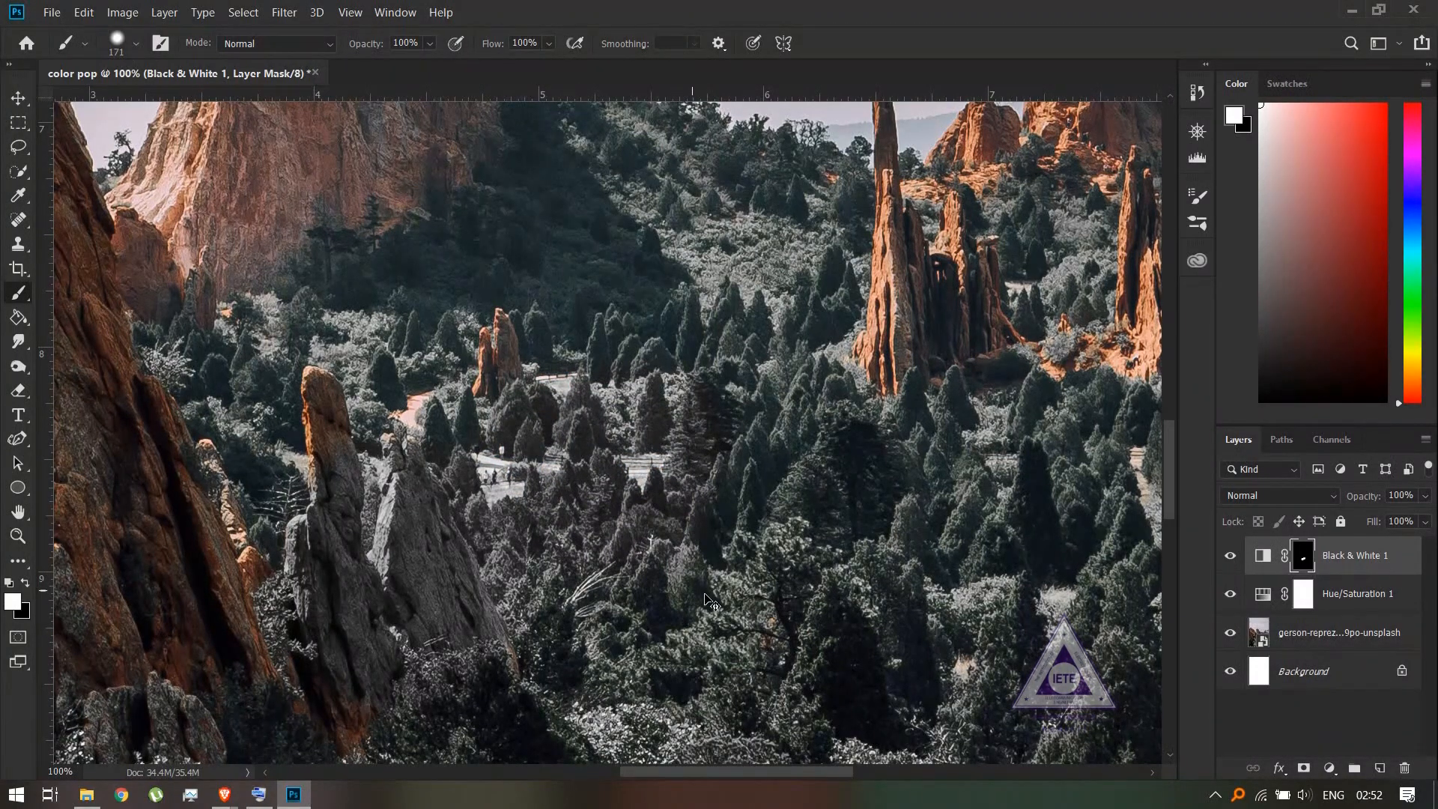
key(ctrl+z)
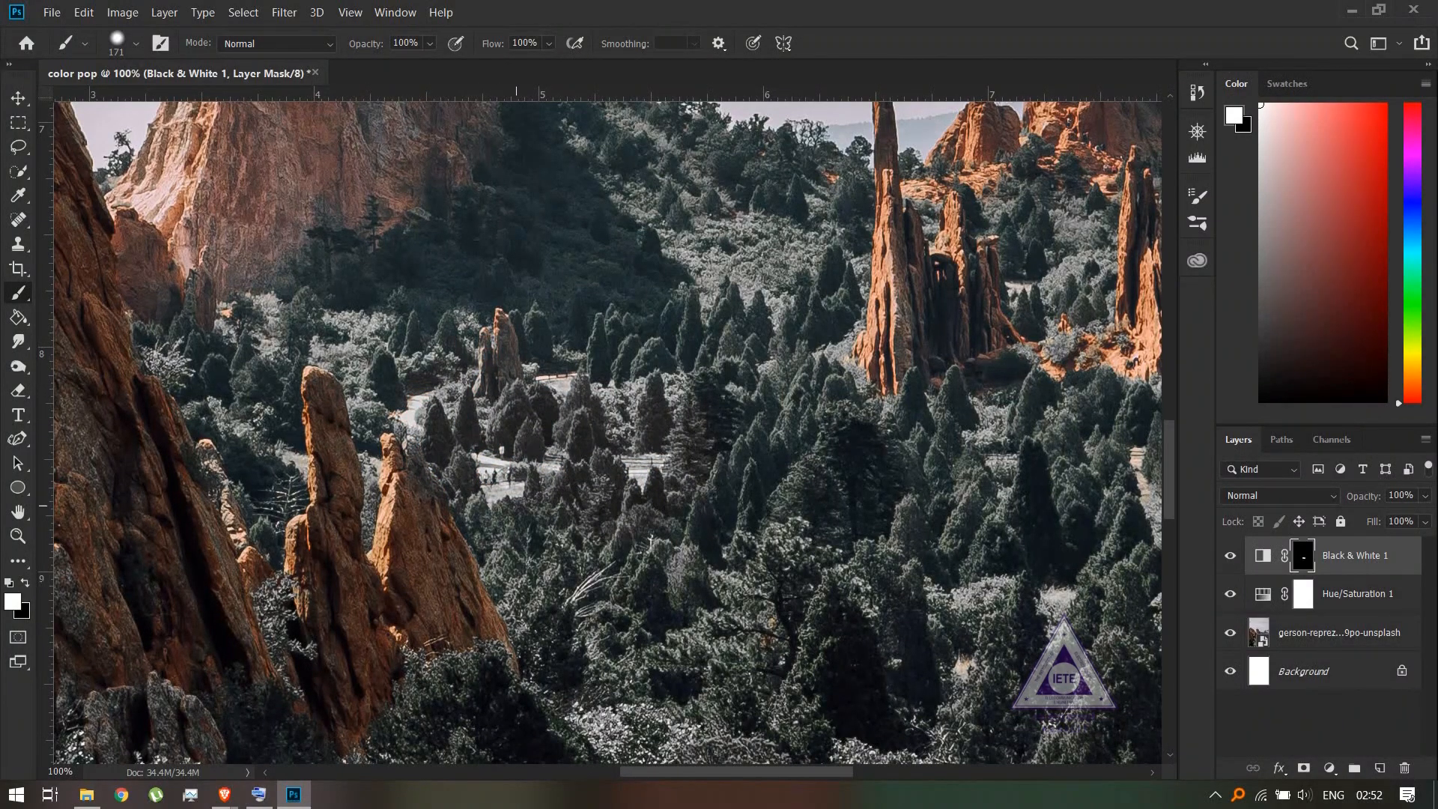
key(ctrl+z)
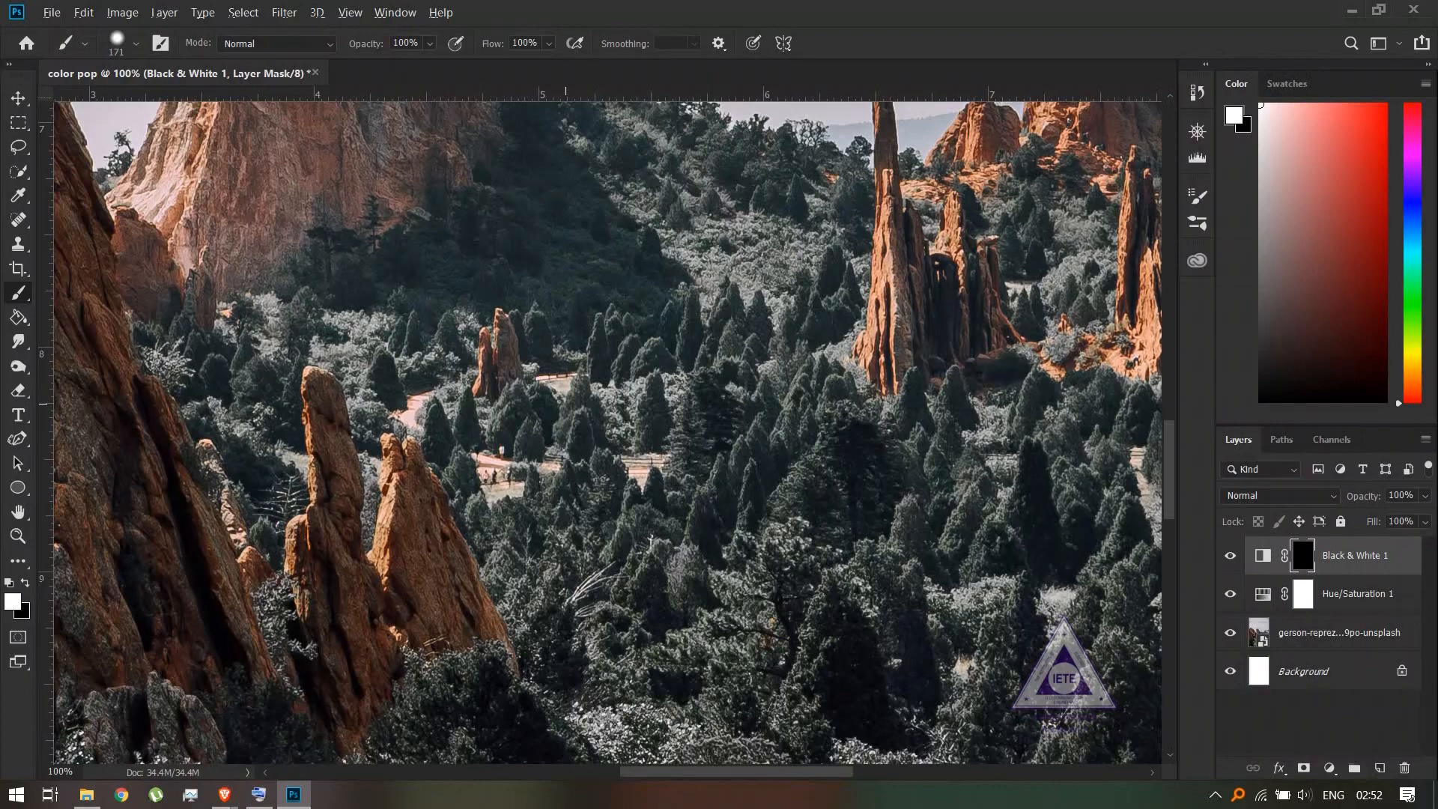
- Paint white on the Black & White layer's mask over the pinkish path among the trees with a 16-pixel brush
drag(565, 404, 479, 408)
mouse_move(563, 433)
mouse_down()
mouse_move(659, 442)
mouse_move(546, 449)
mouse_move(587, 475)
mouse_move(670, 479)
mouse_move(509, 487)
mouse_move(778, 482)
mouse_move(491, 500)
mouse_up()
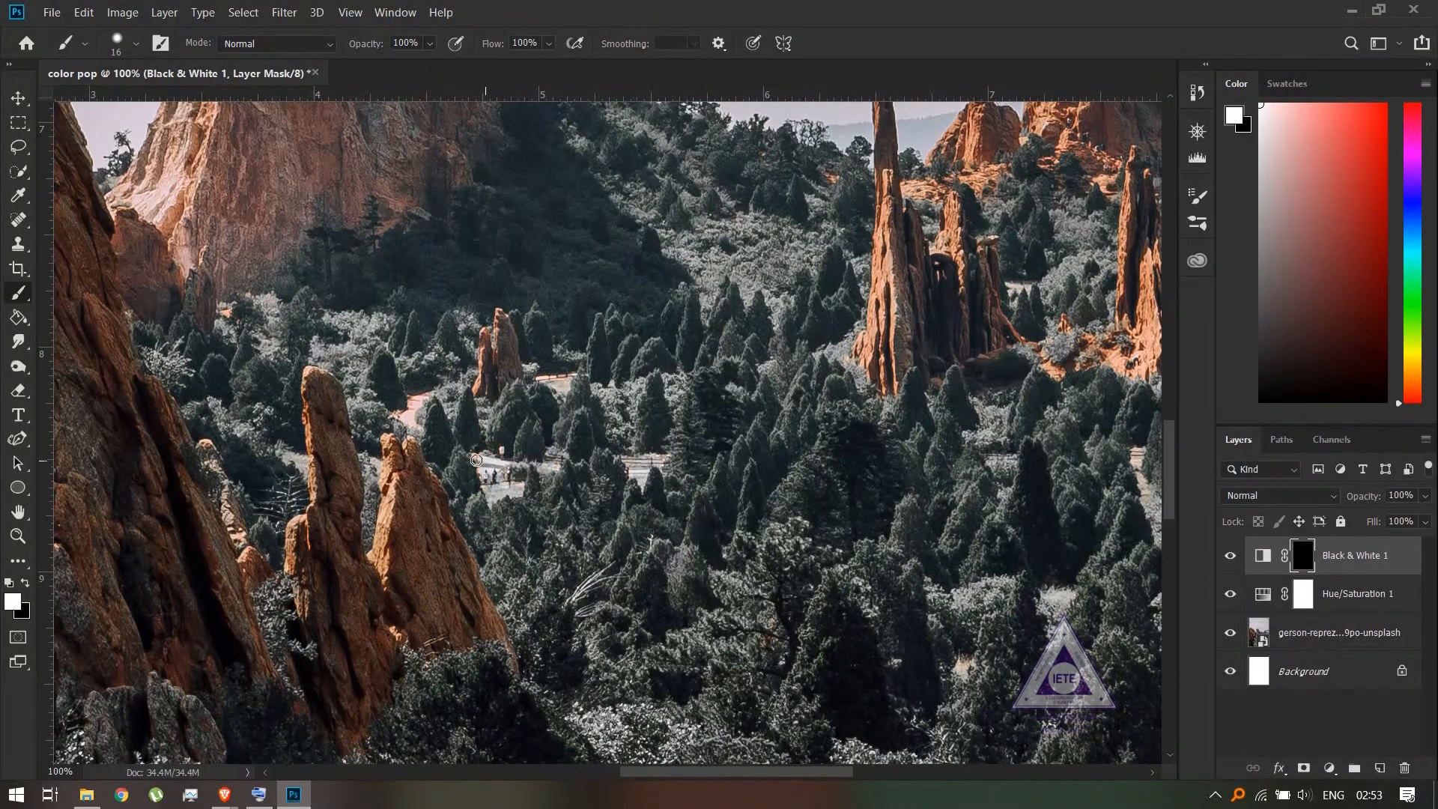
mouse_move(406, 413)
mouse_down()
mouse_move(528, 378)
mouse_move(567, 376)
mouse_move(566, 394)
mouse_up()
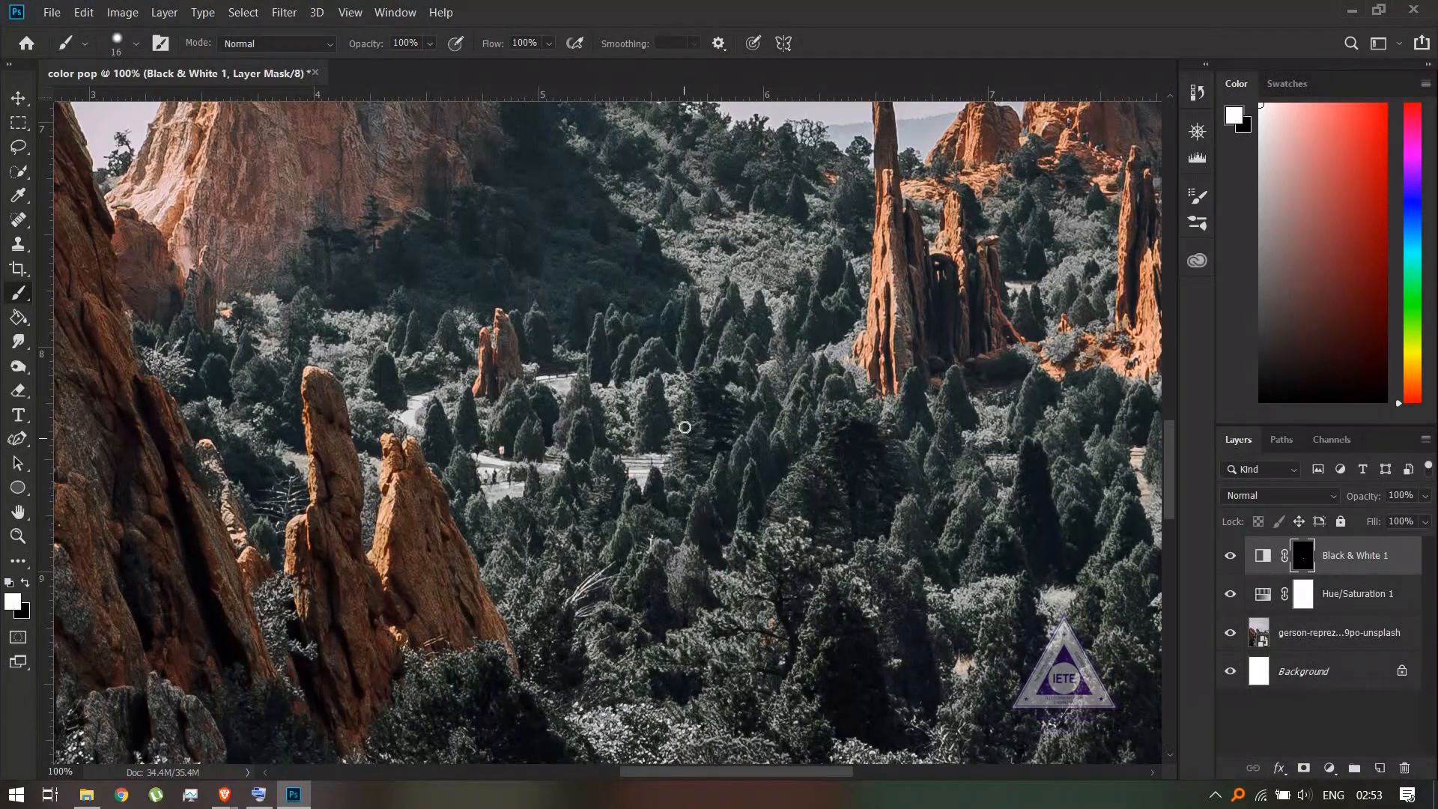
mouse_move(684, 426)
mouse_down()
mouse_move(641, 534)
mouse_move(636, 465)
mouse_up()
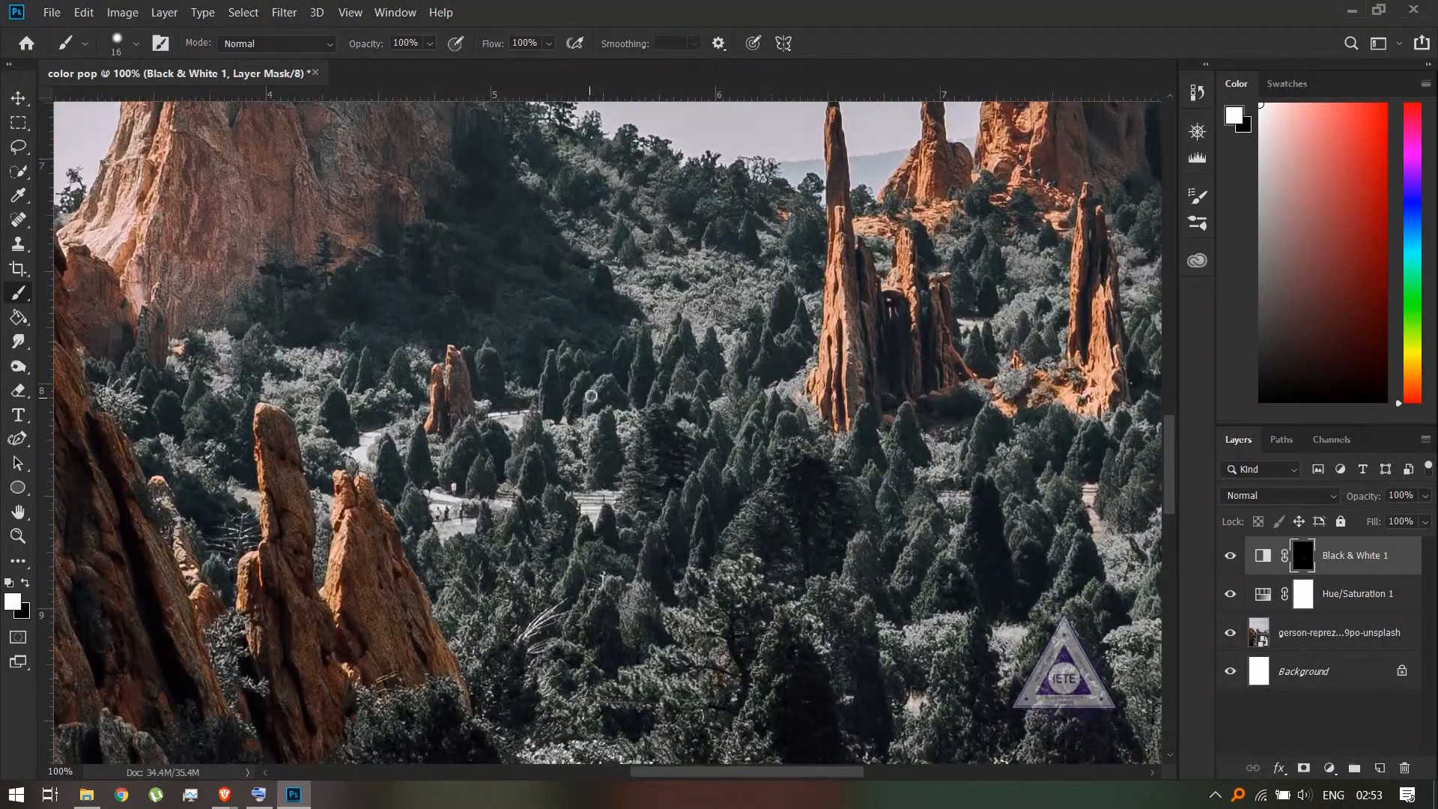
drag(522, 323, 623, 354)
key(ctrl+z)
scroll(633, 533, down, 3)
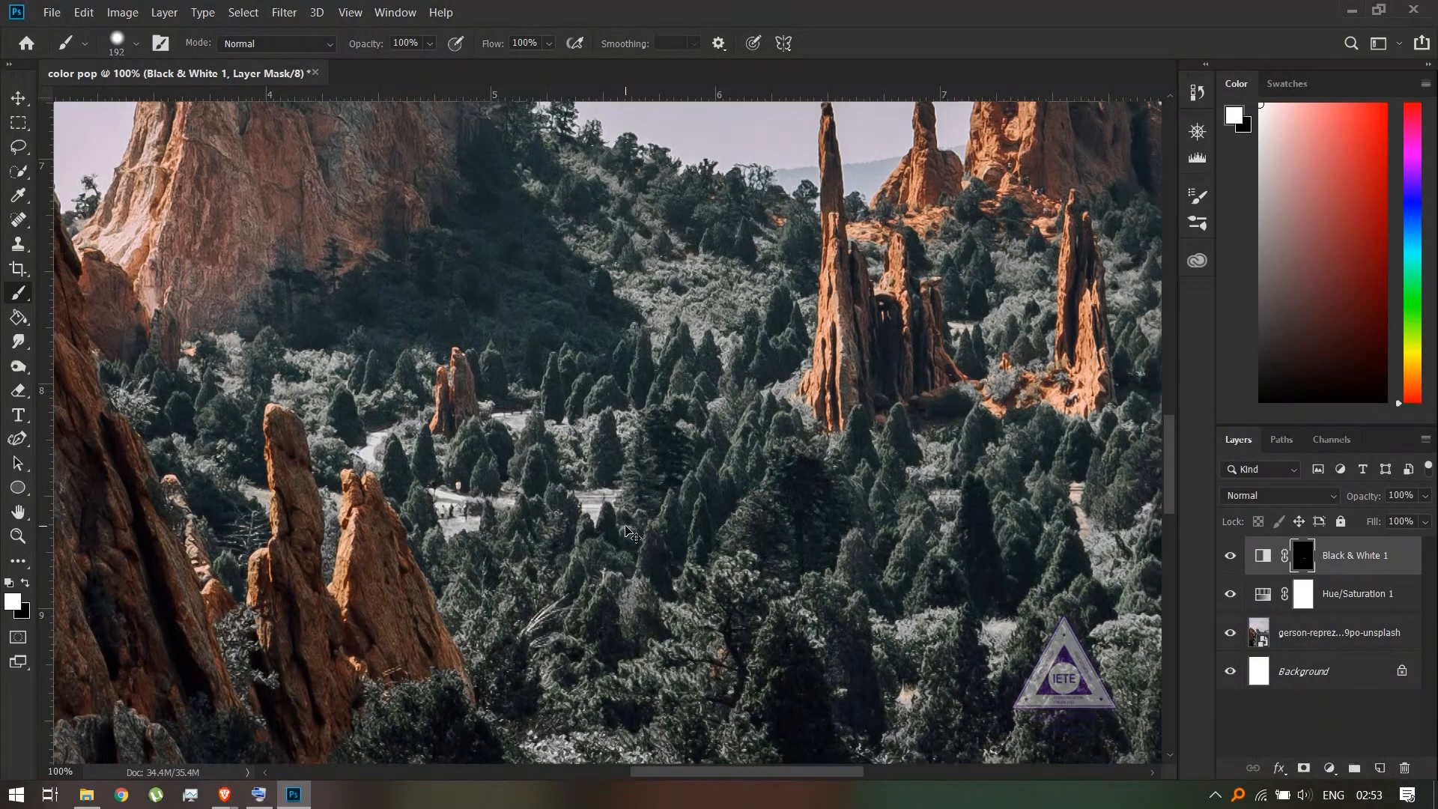
scroll(626, 526, down, 3)
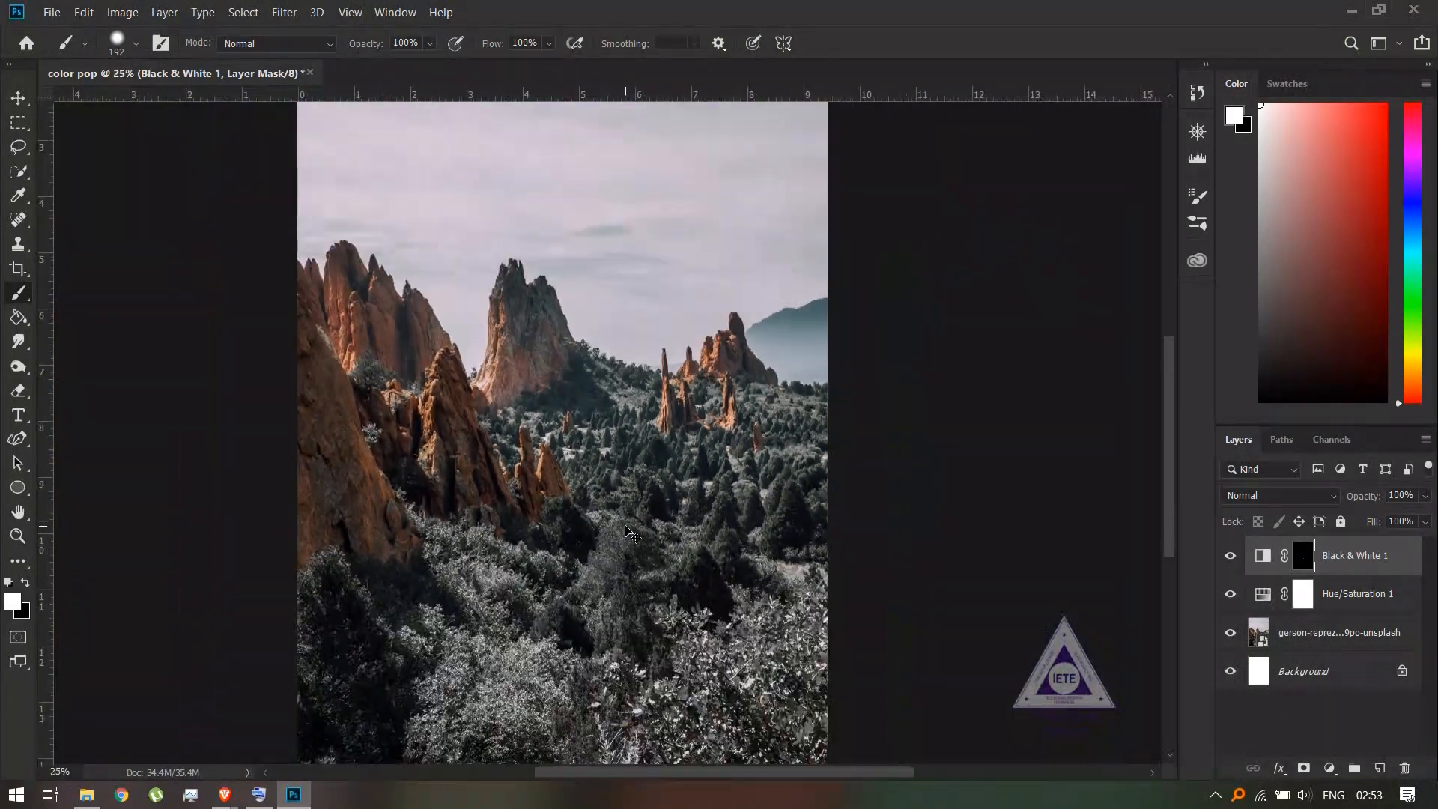